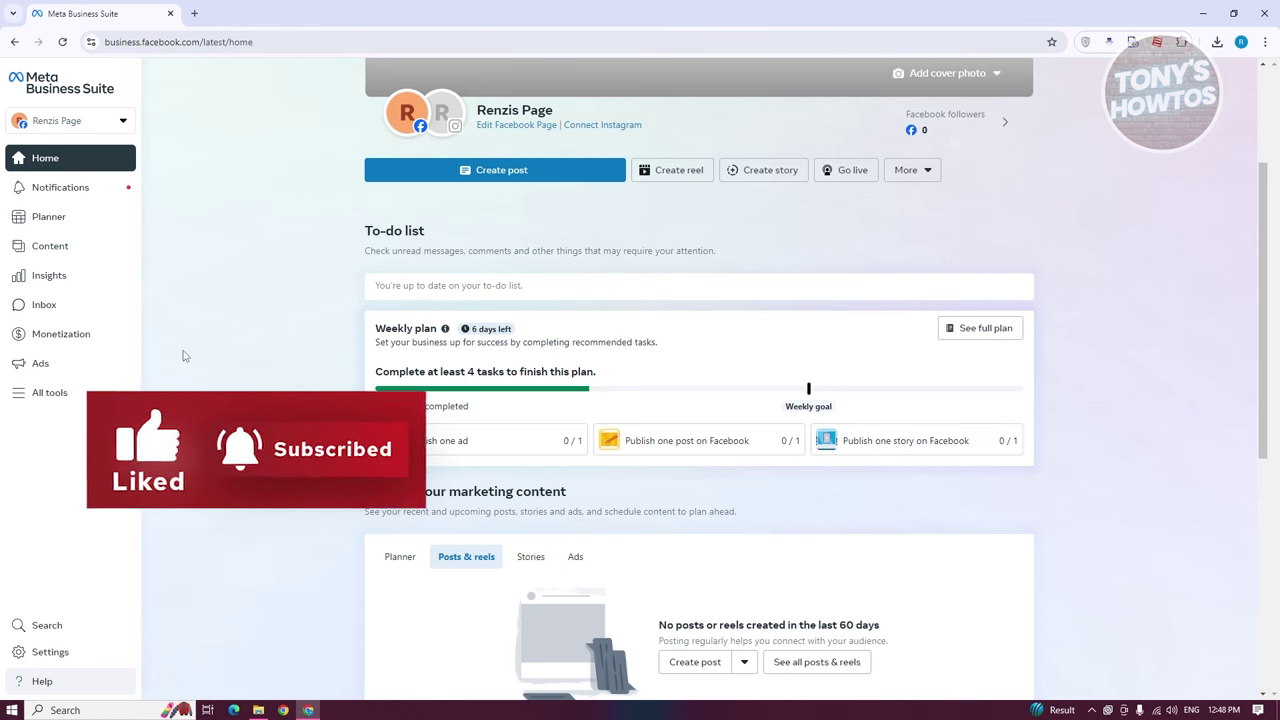
Look at the additional content creation options offered on the home dashboard beyond post, reel, story and live.
scroll(285, 388, up, 2)
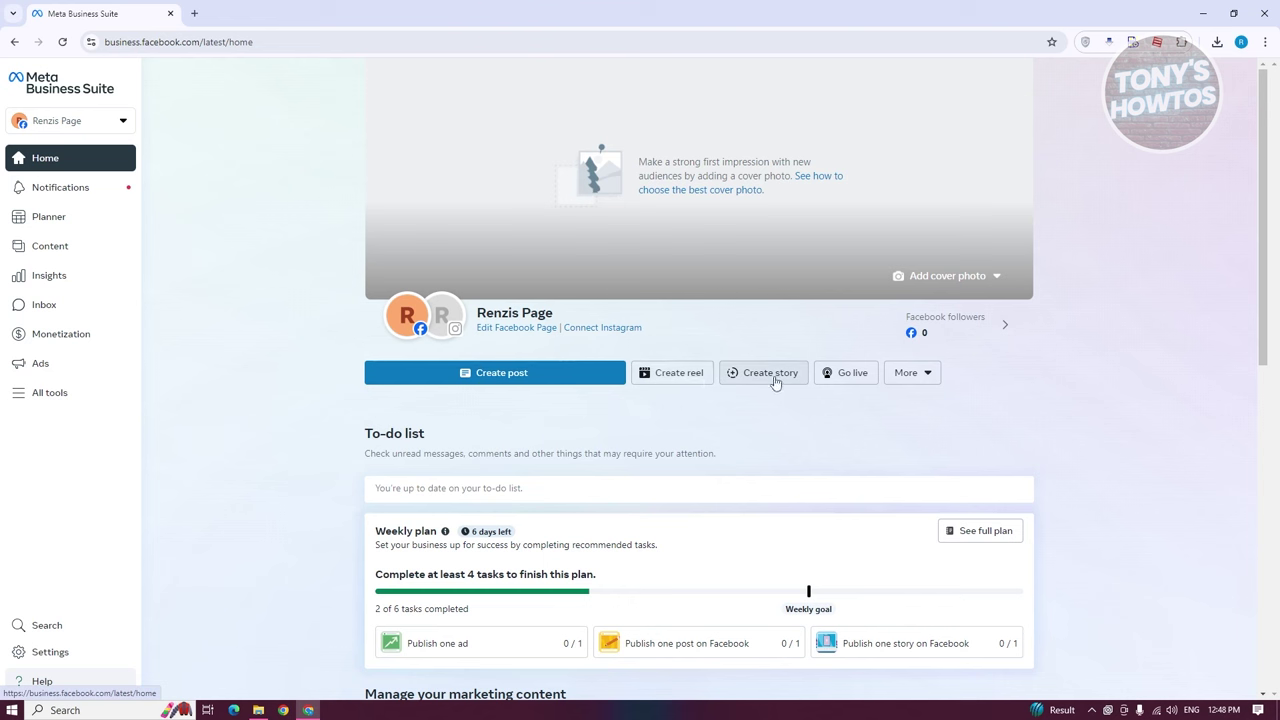
click(925, 375)
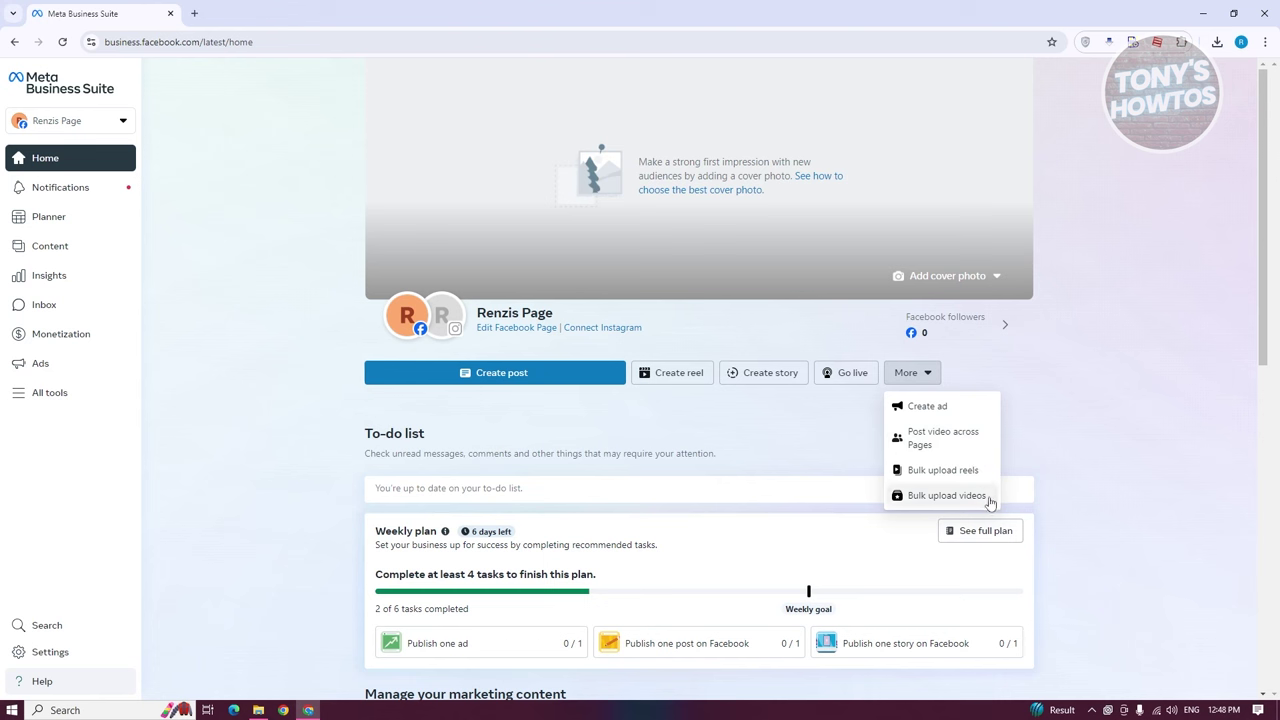
click(1164, 414)
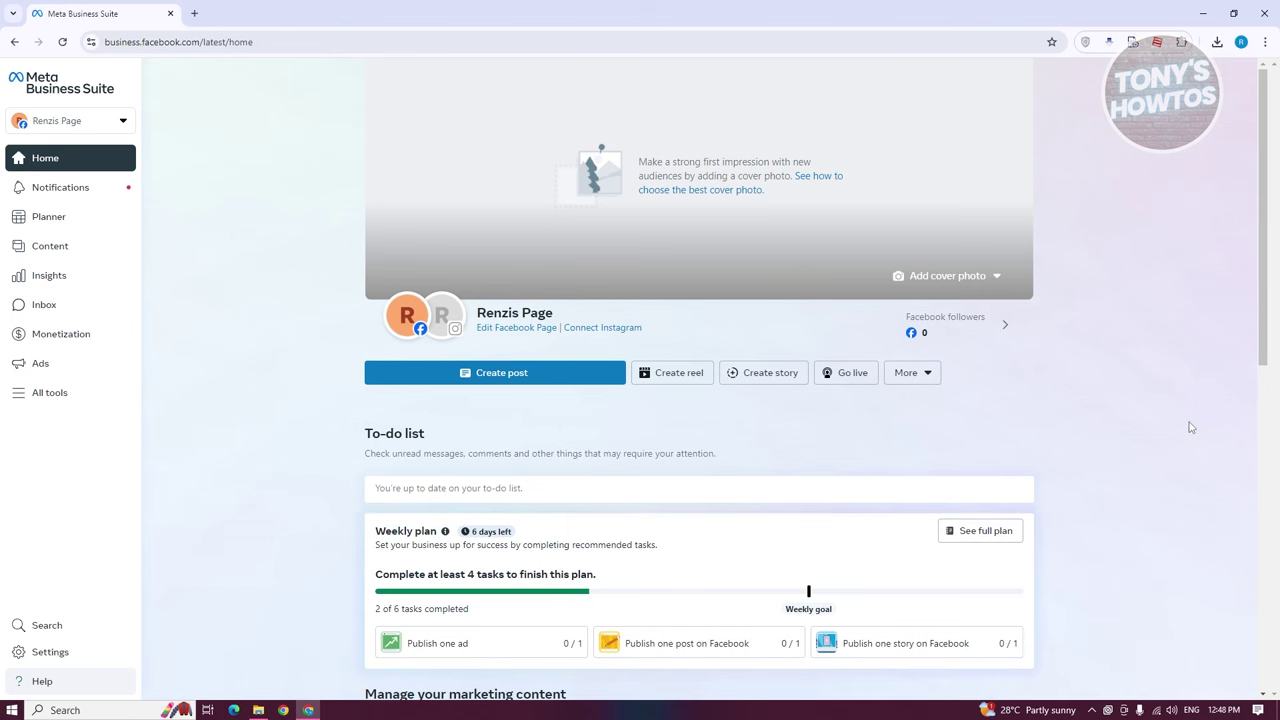
Look through the home dashboard's weekly plan, marketing content and growth sections, and view the linked Facebook page.
scroll(1195, 465, down, 3)
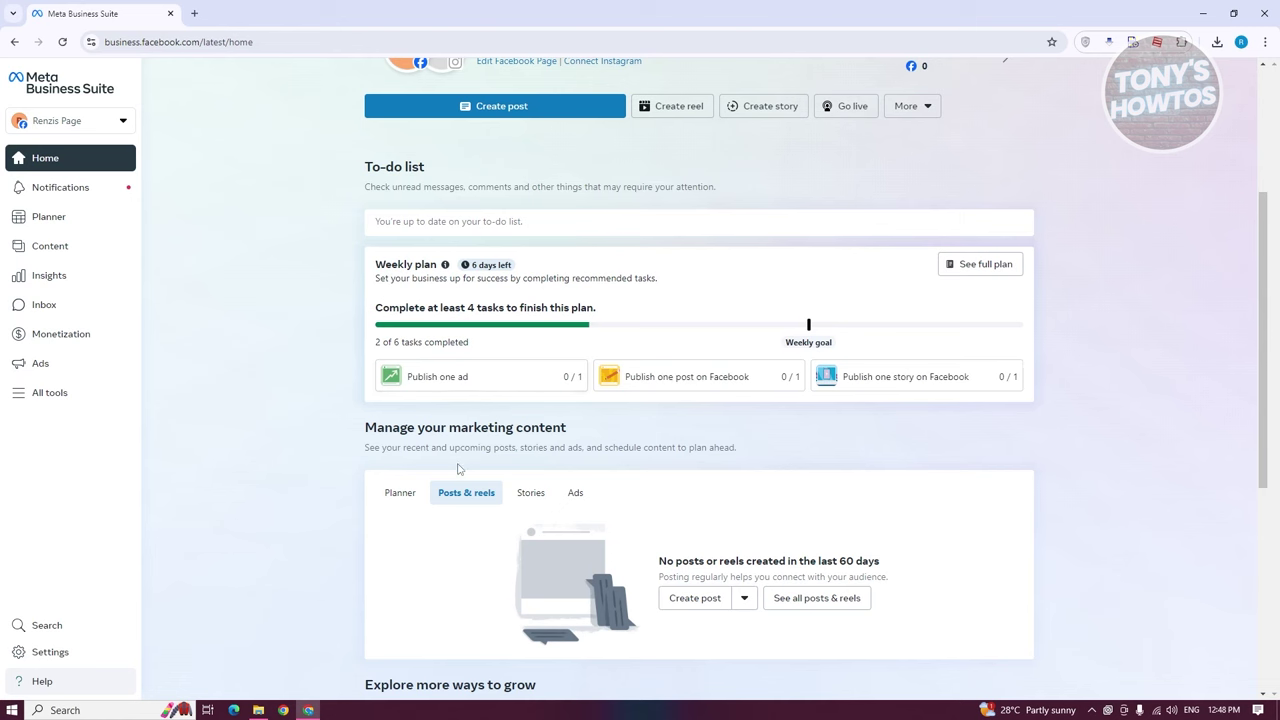
scroll(530, 453, down, 3)
scroll(530, 453, down, 2)
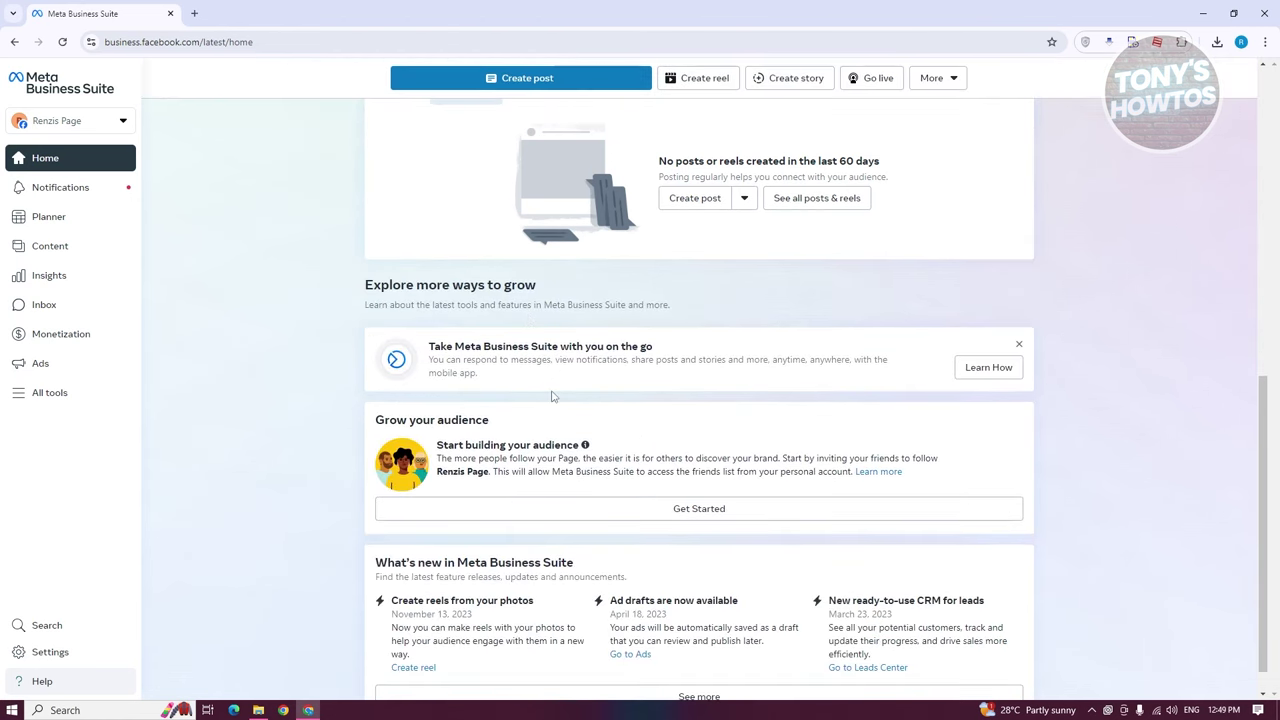
scroll(566, 556, up, 3)
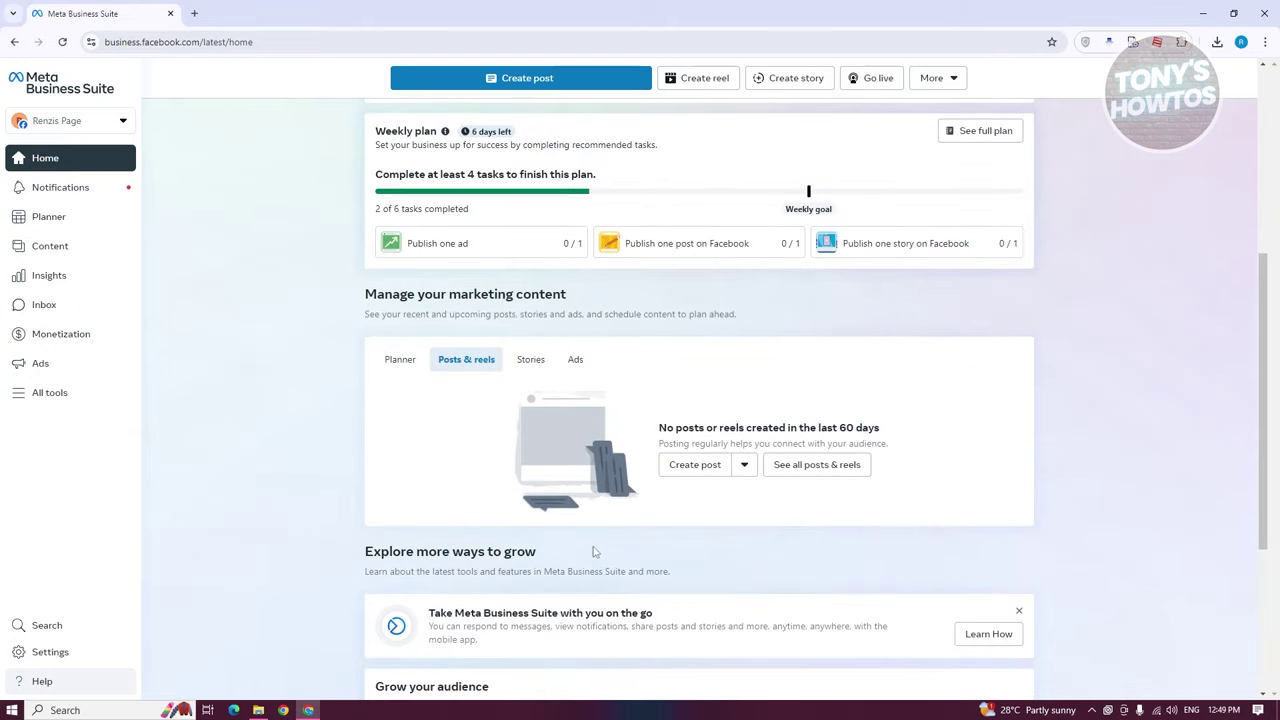
scroll(580, 565, up, 2)
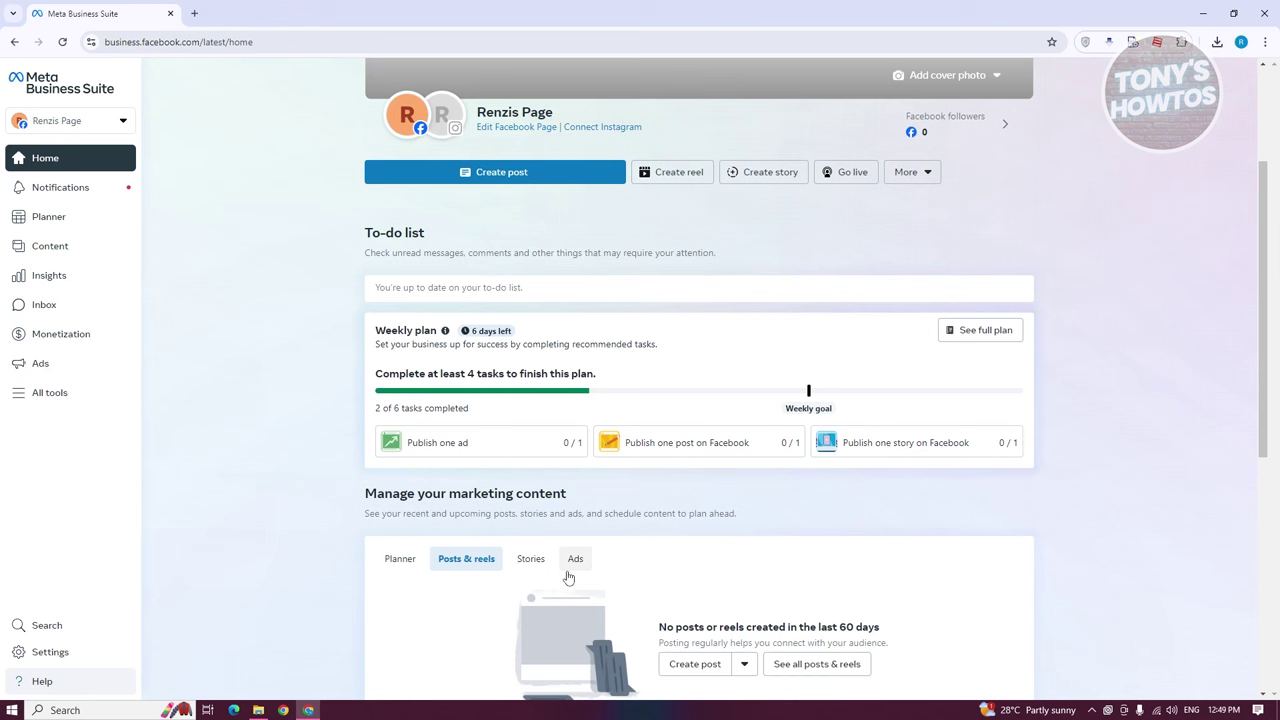
scroll(567, 577, up, 2)
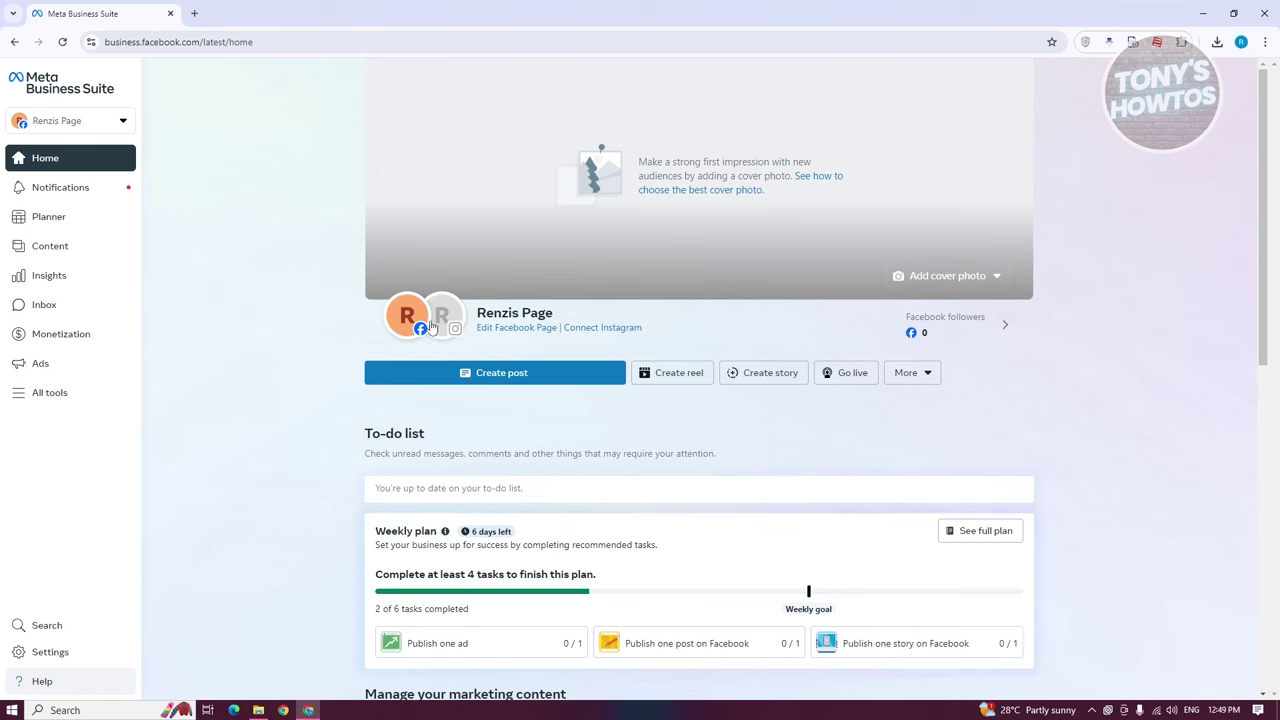
click(407, 312)
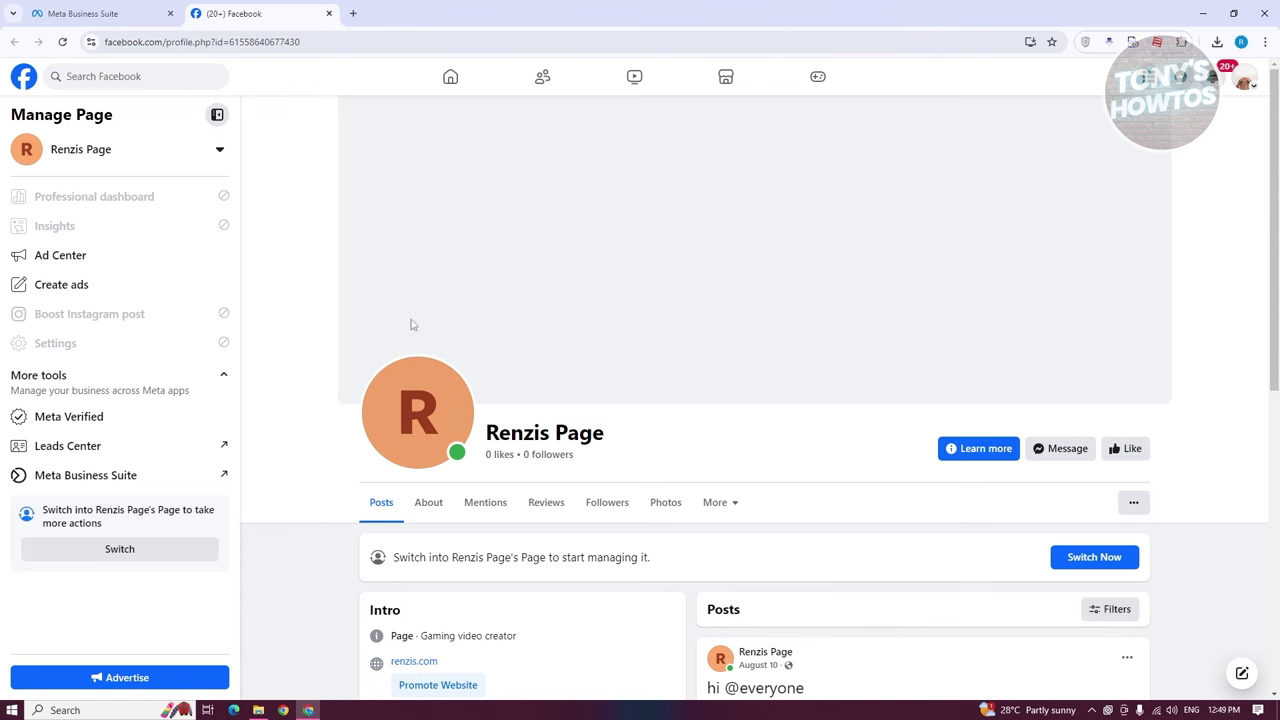
click(329, 13)
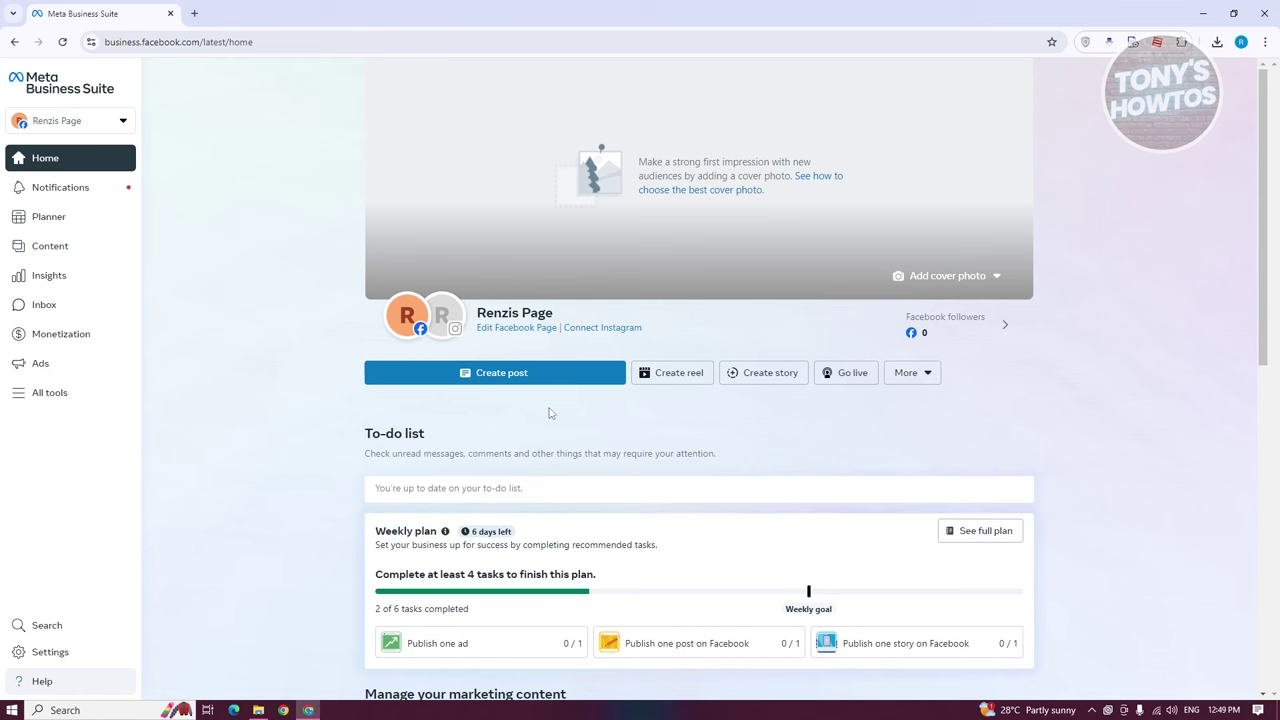
Start a new post and add the black pug photo from the computer's Downloads folder.
click(582, 376)
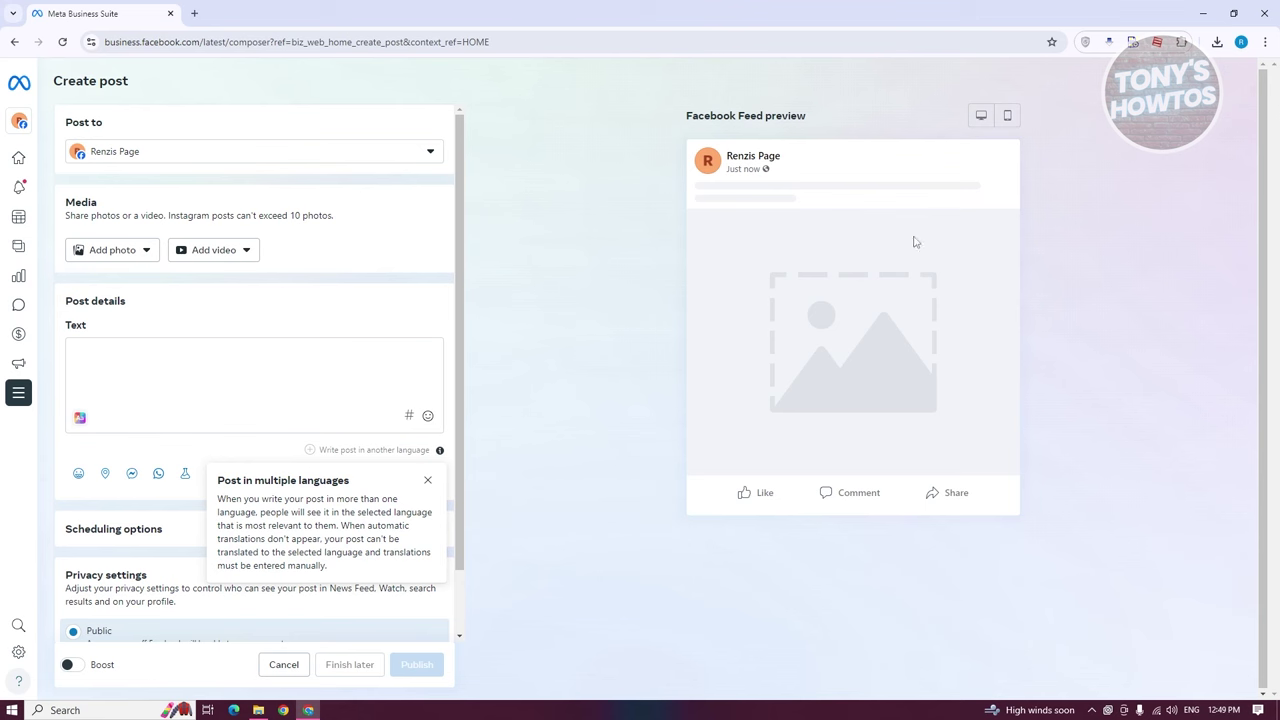
click(145, 252)
click(143, 286)
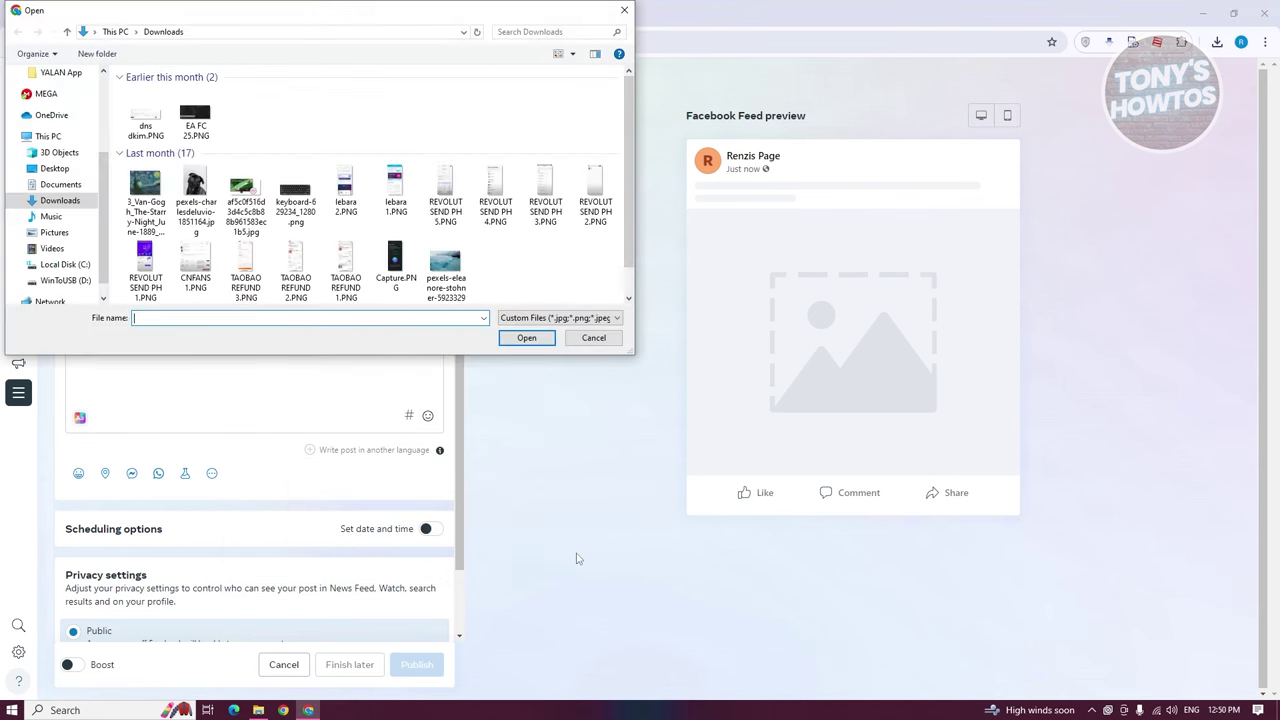
click(195, 190)
click(527, 338)
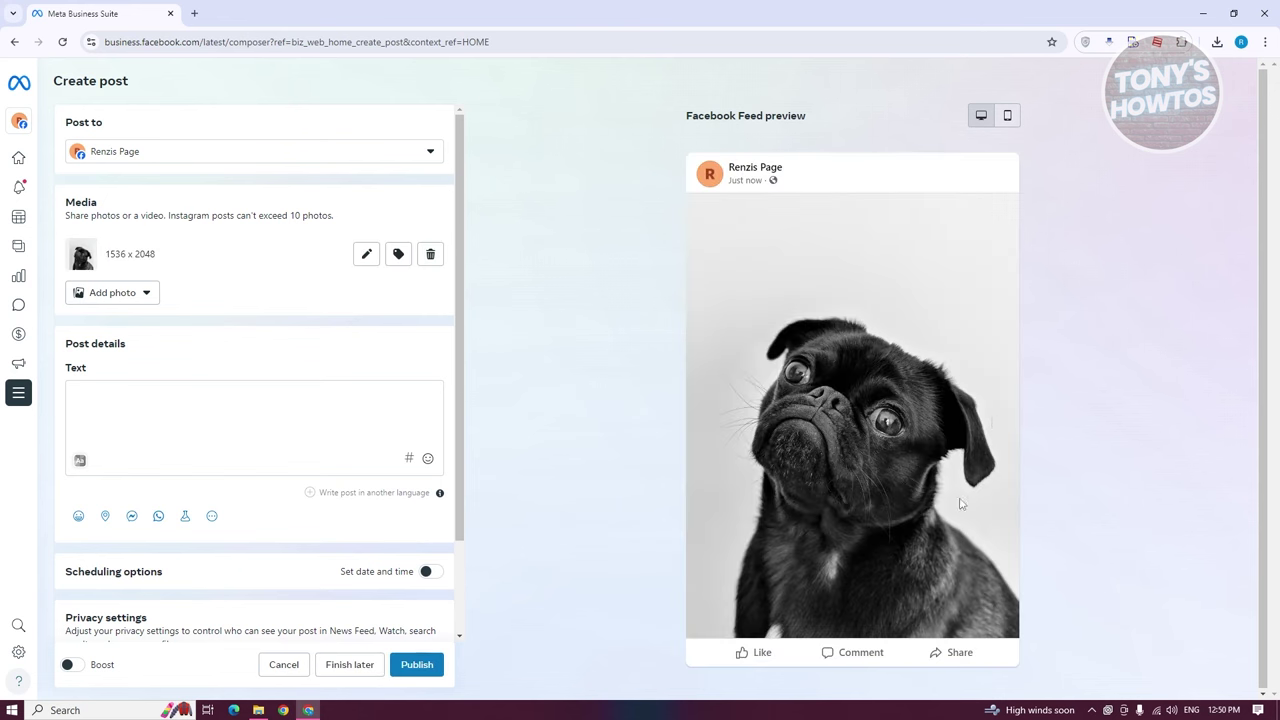
Turn on setting a date and time in the post's scheduling options.
scroll(168, 386, down, 1)
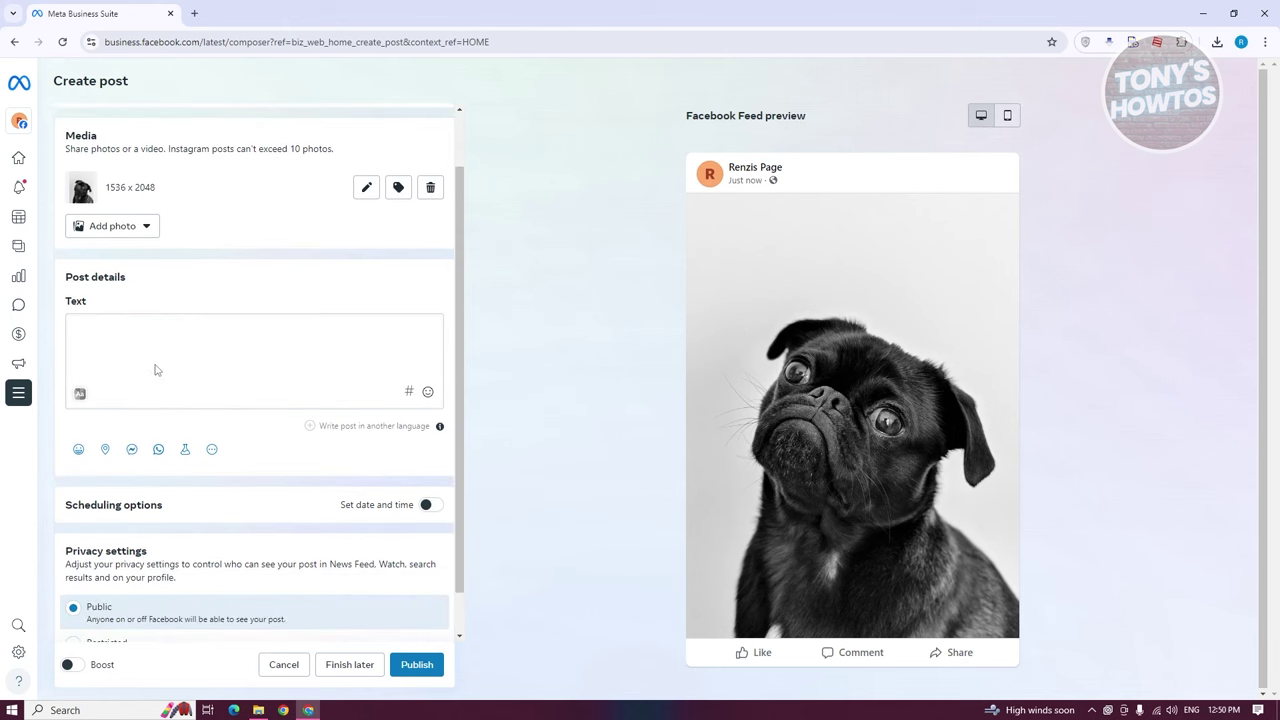
scroll(249, 306, down, 1)
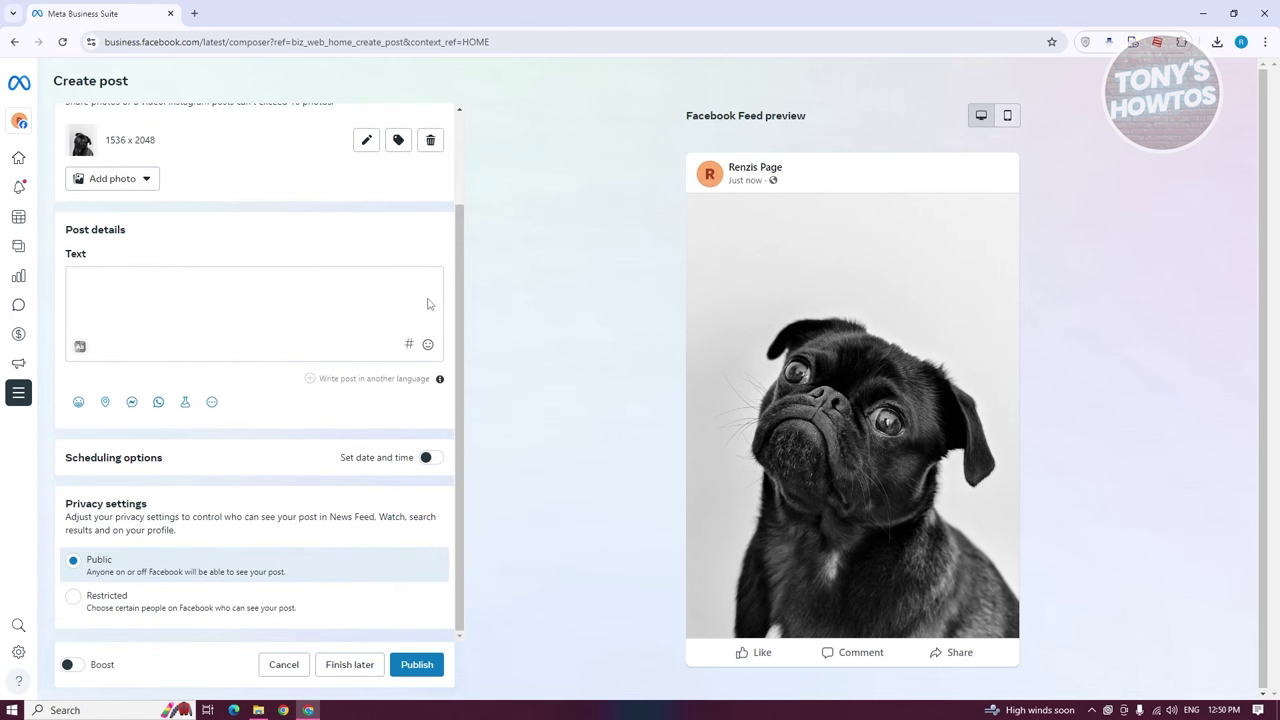
click(430, 457)
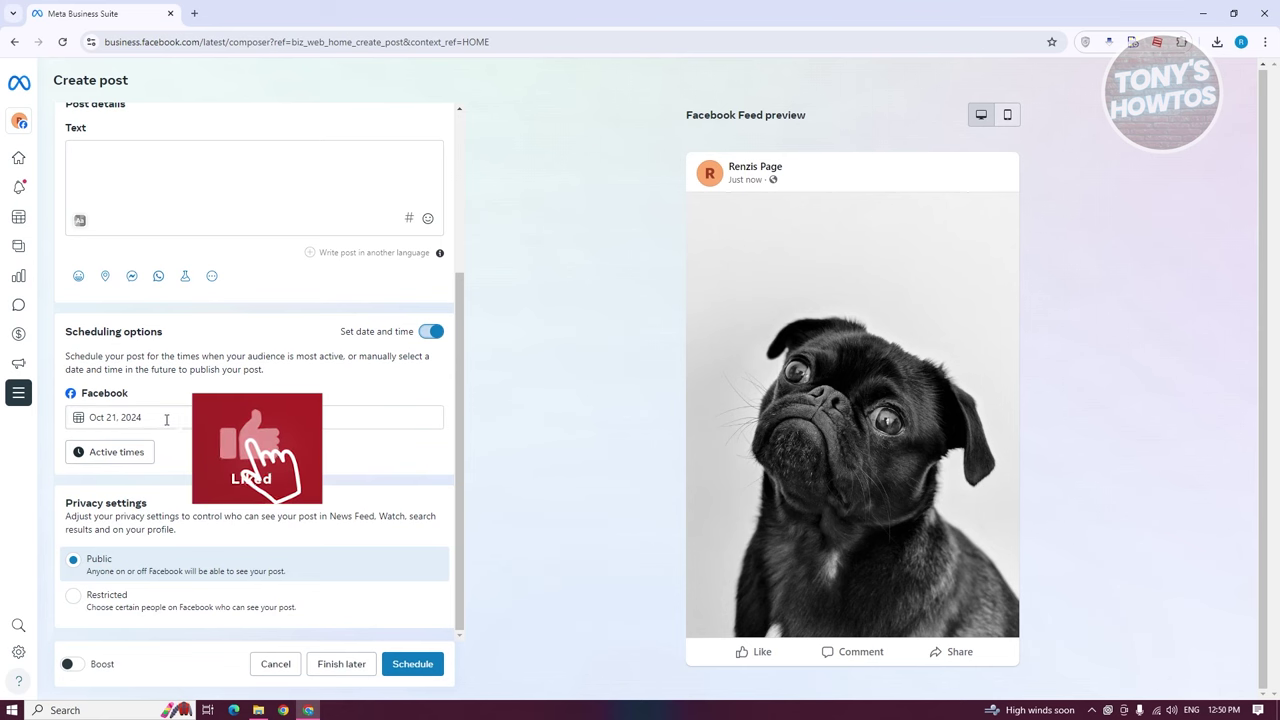
Leave the post composer for the home dashboard and discard the unsaved post.
scroll(175, 423, up, 3)
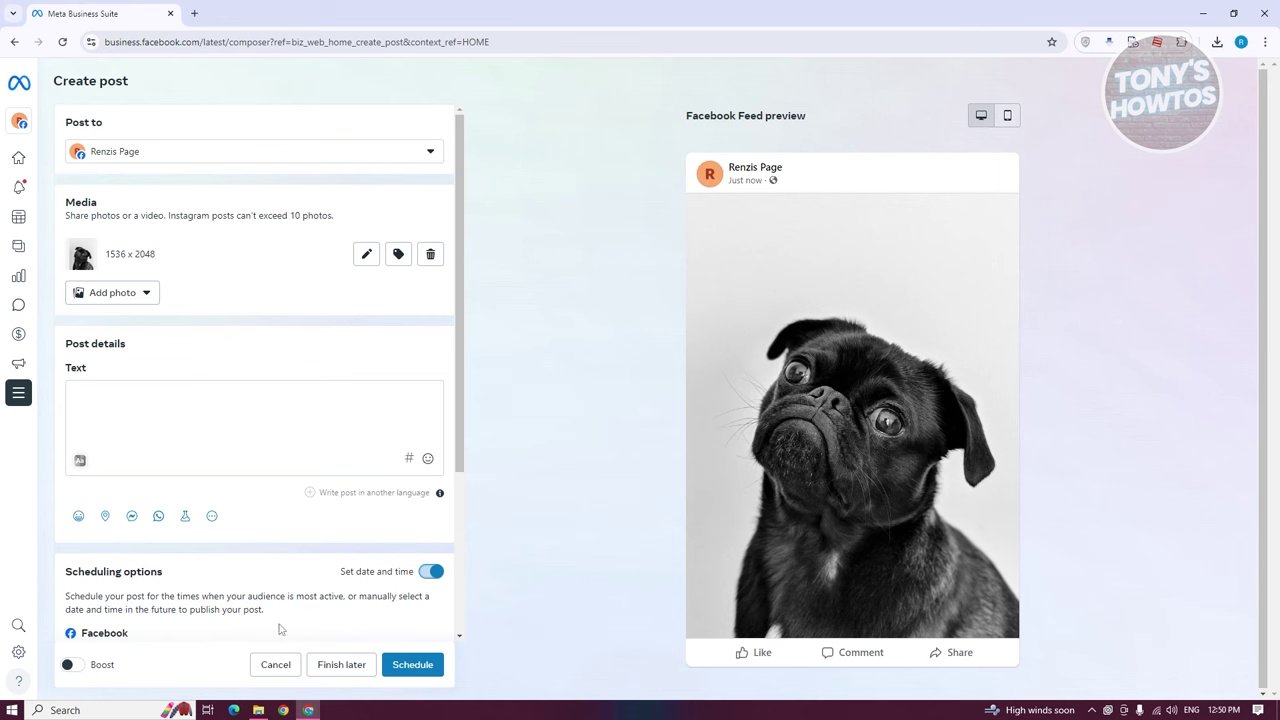
click(22, 158)
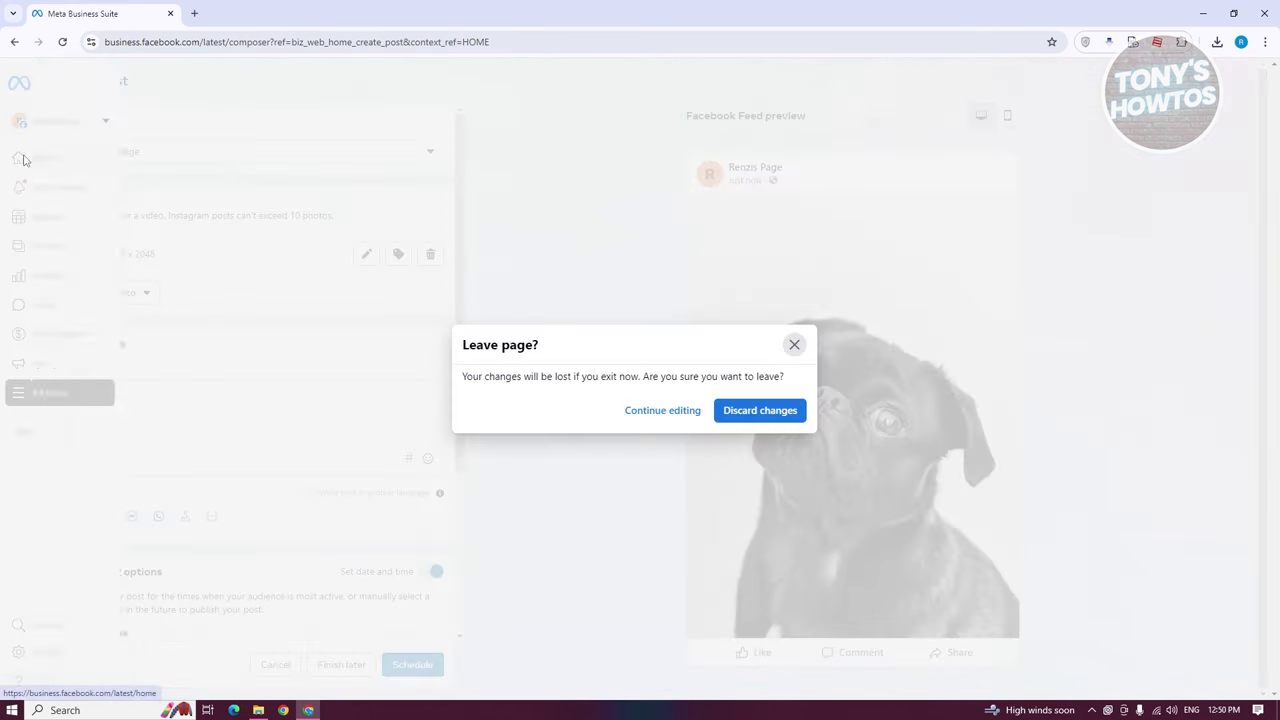
click(729, 410)
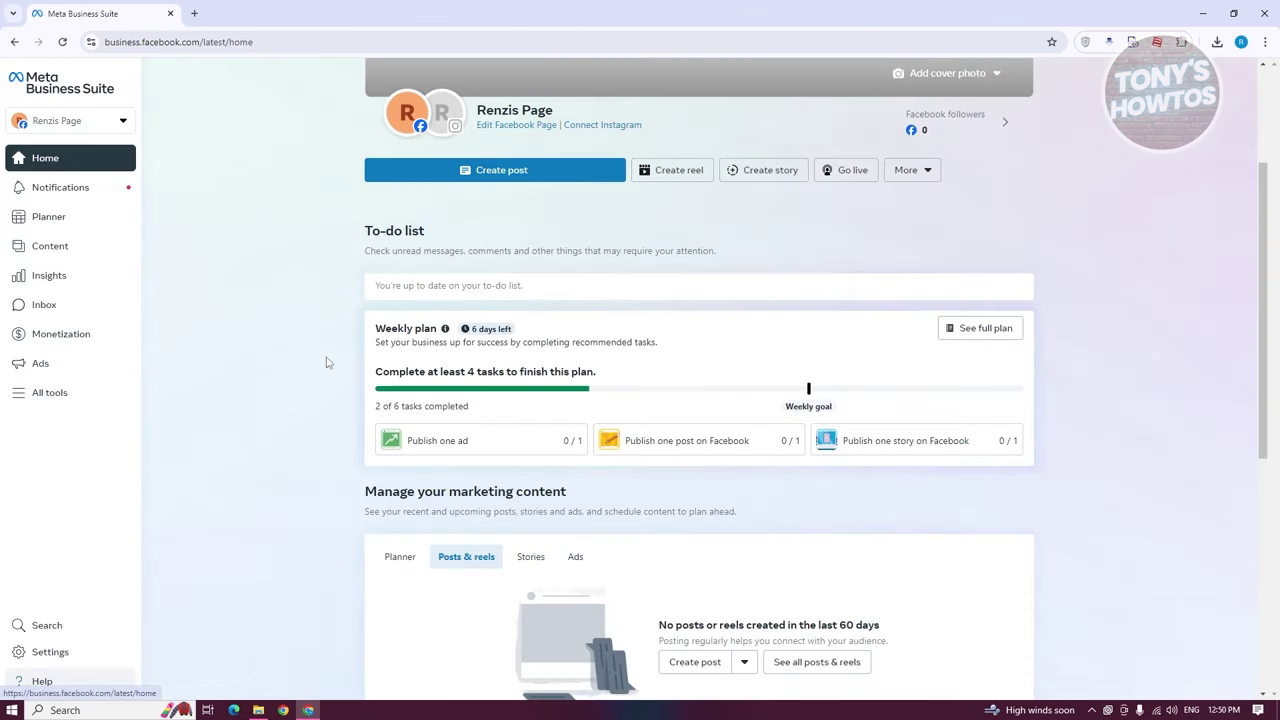
Check the notifications and view the scheduling options for Wednesday, October 23 in the weekly Planner.
click(42, 188)
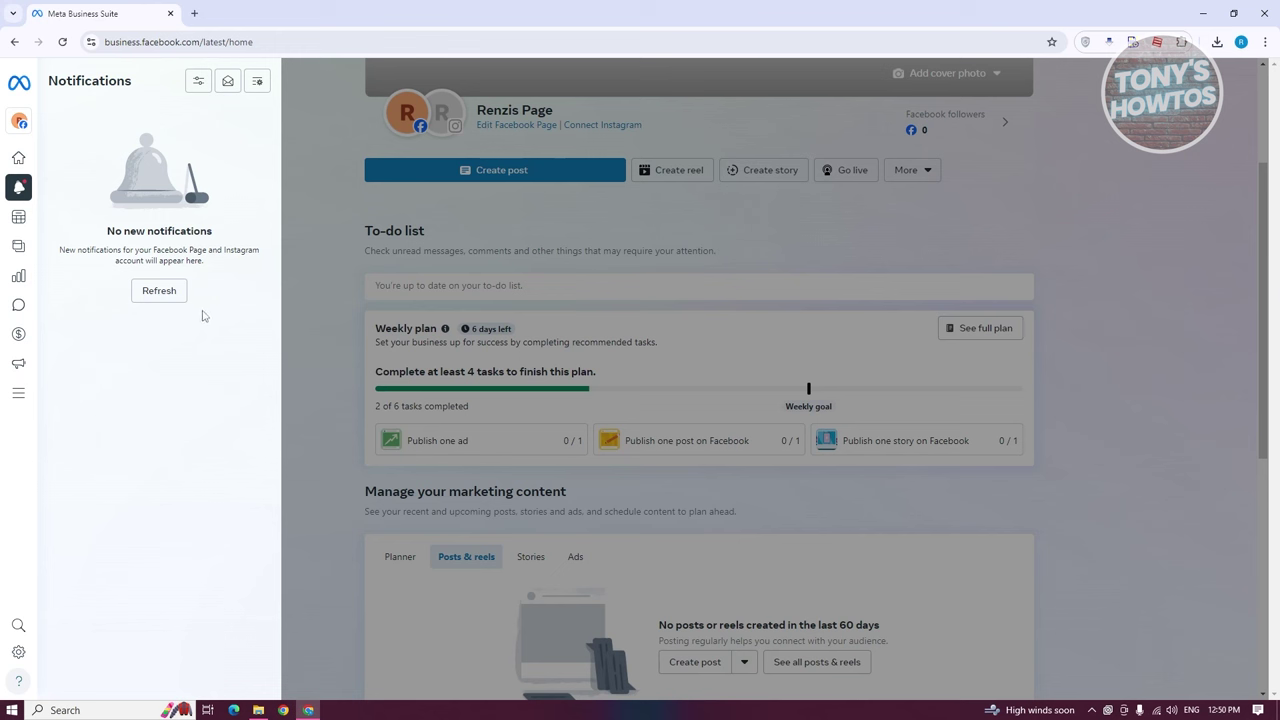
mouse_move(22, 234)
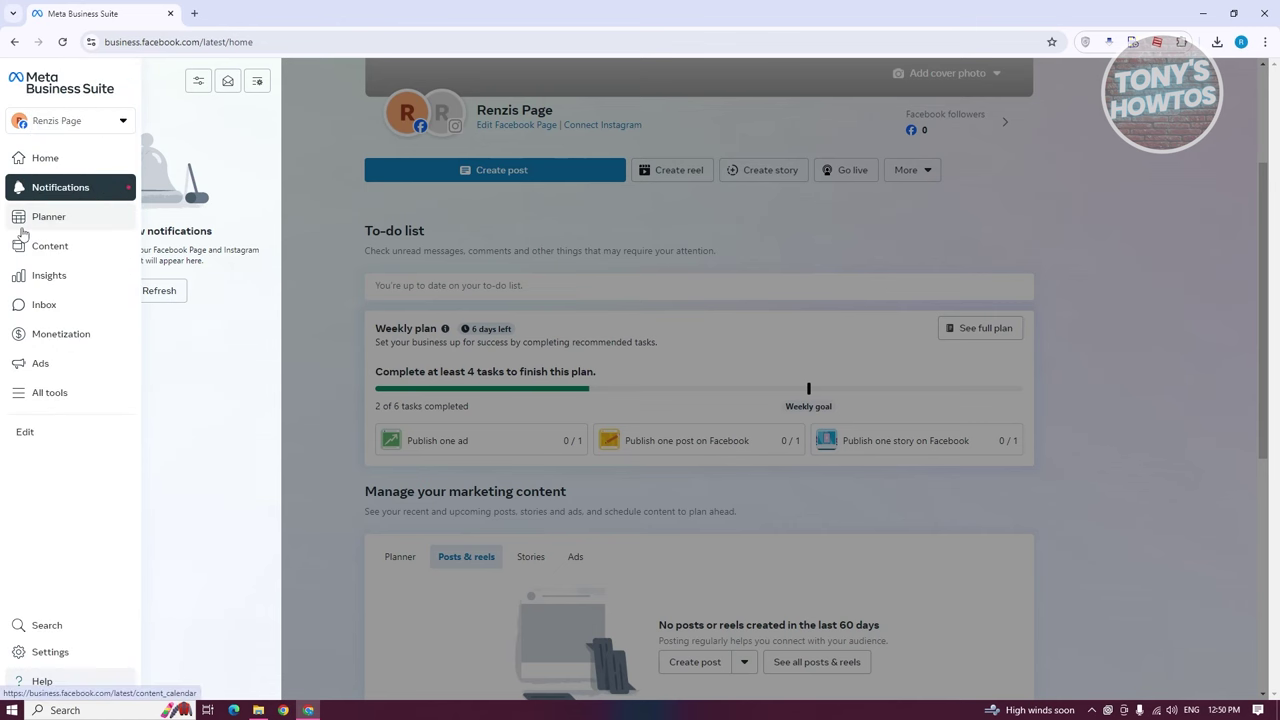
click(22, 230)
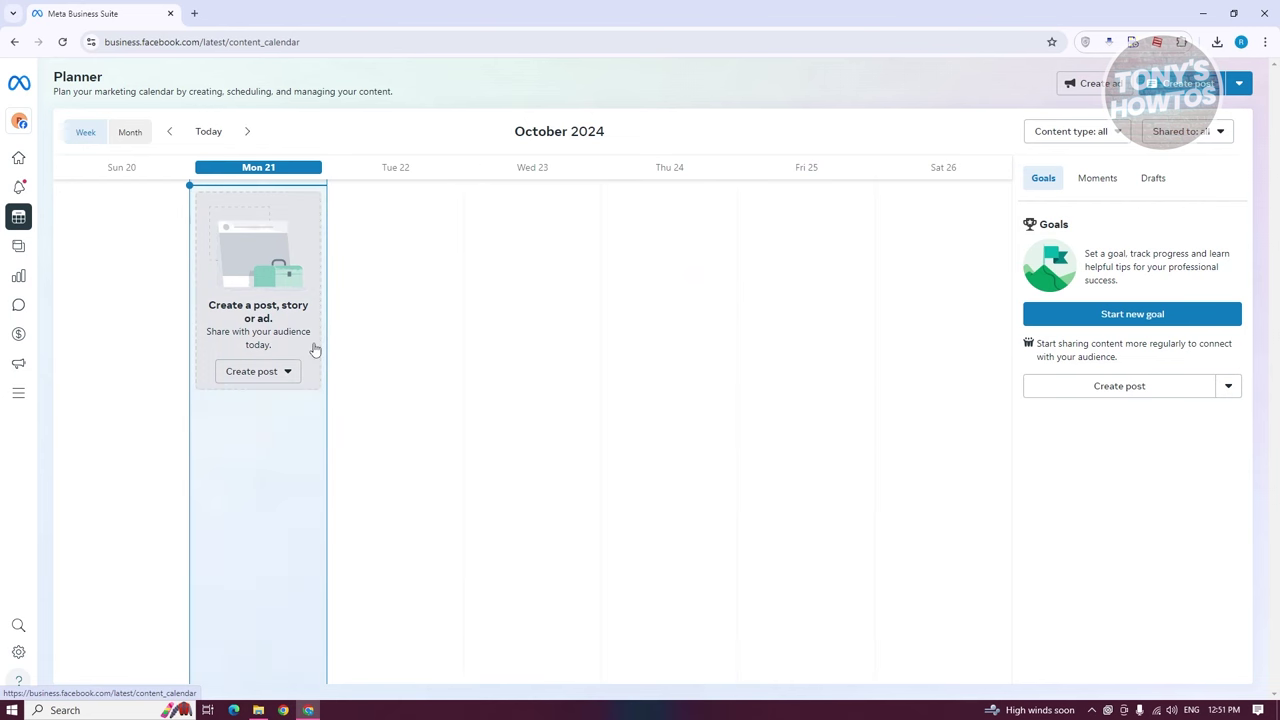
click(580, 670)
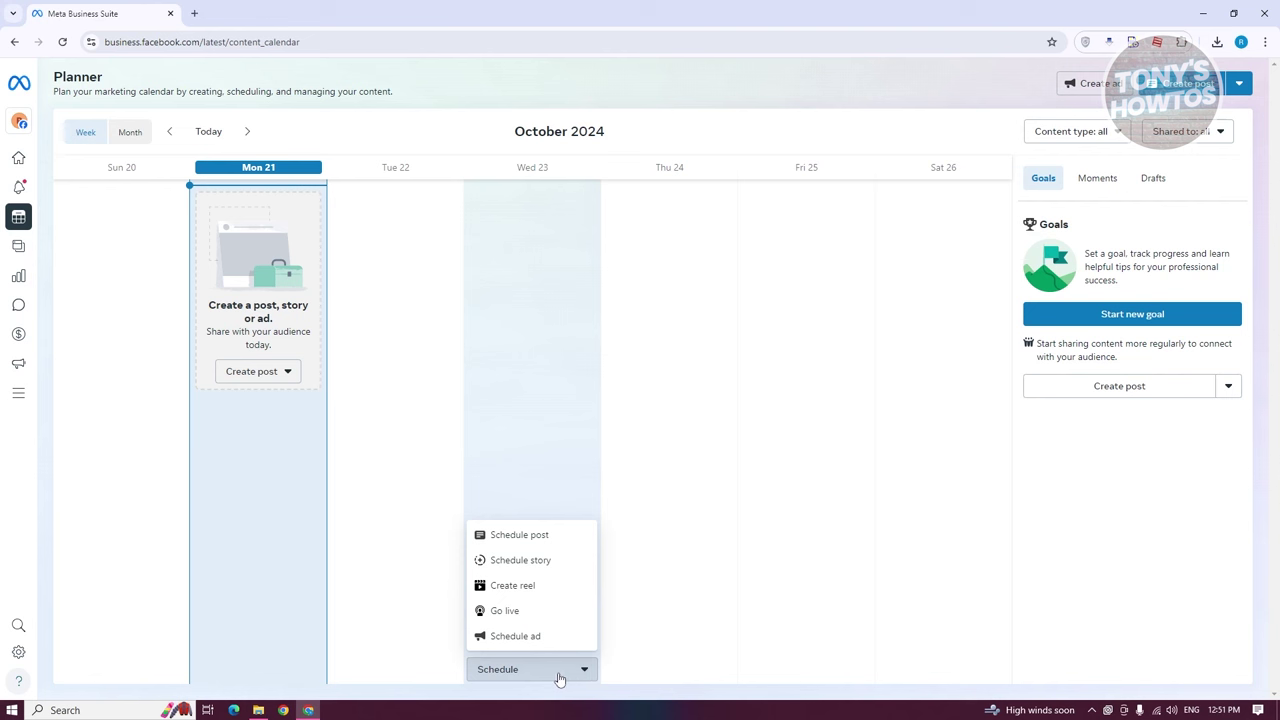
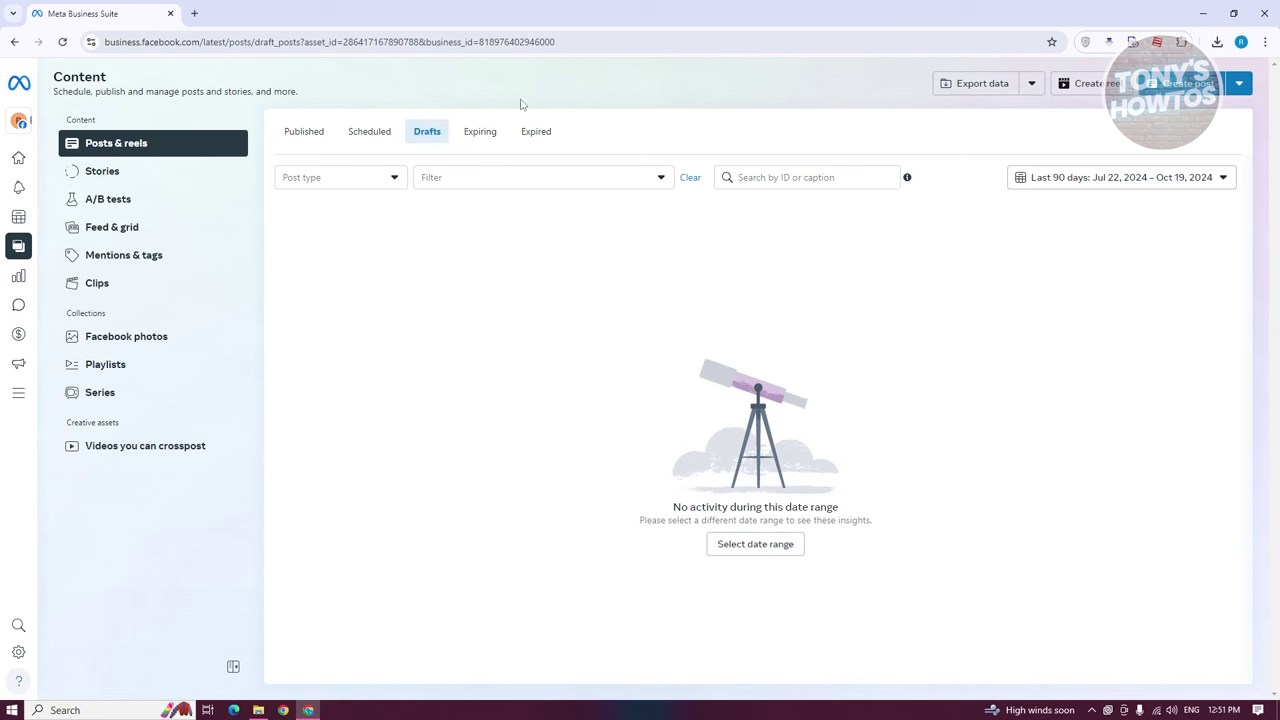
View the expiring and expired posts in Content, and open the creation of an A/B test.
click(496, 135)
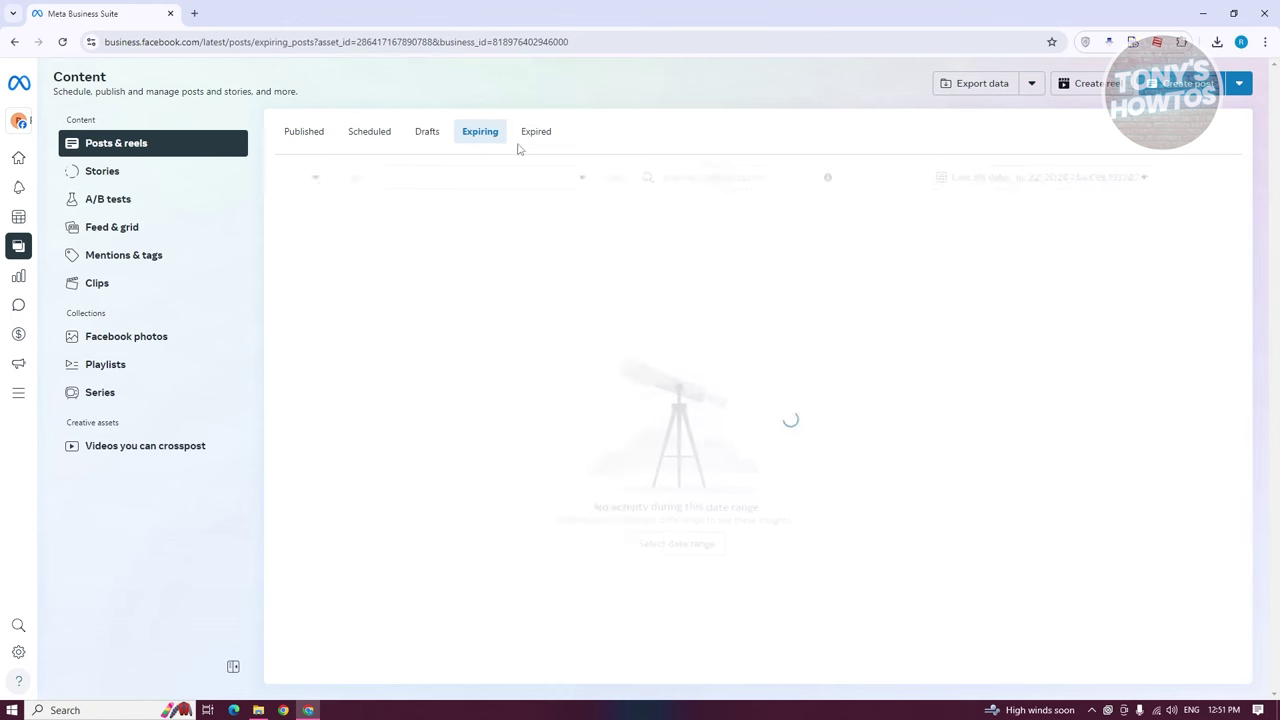
click(538, 137)
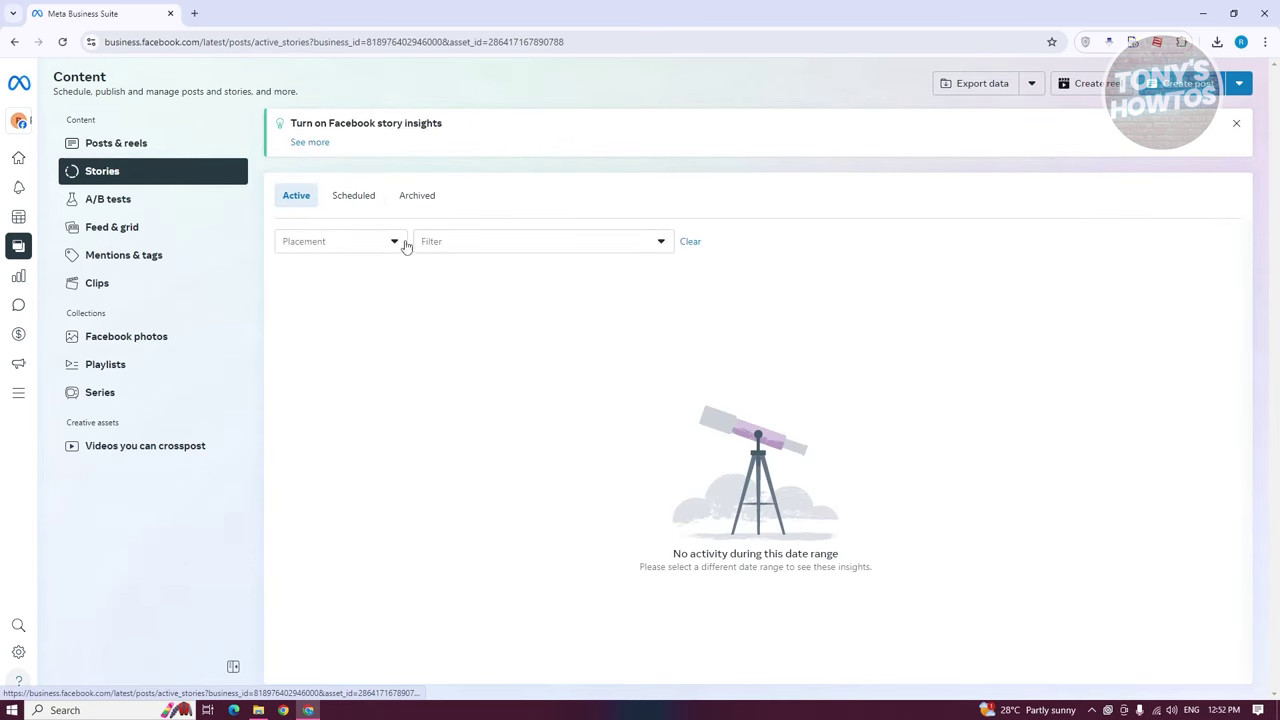
click(122, 206)
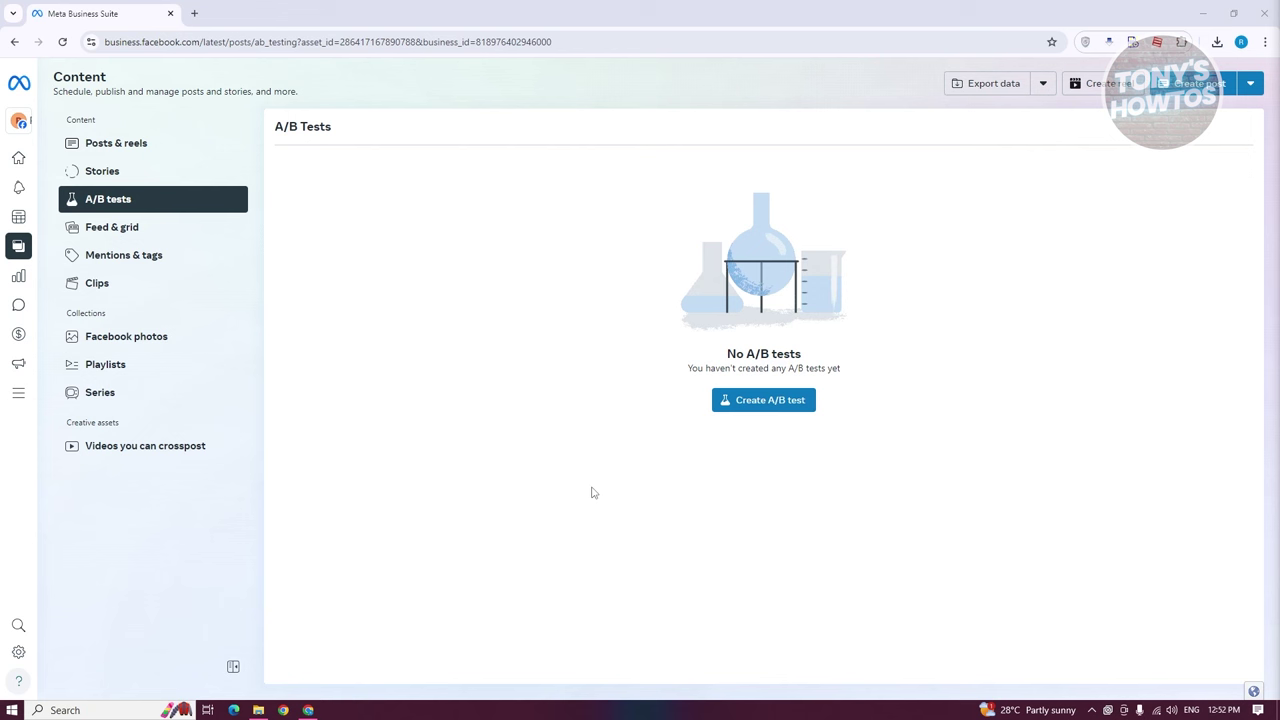
click(766, 405)
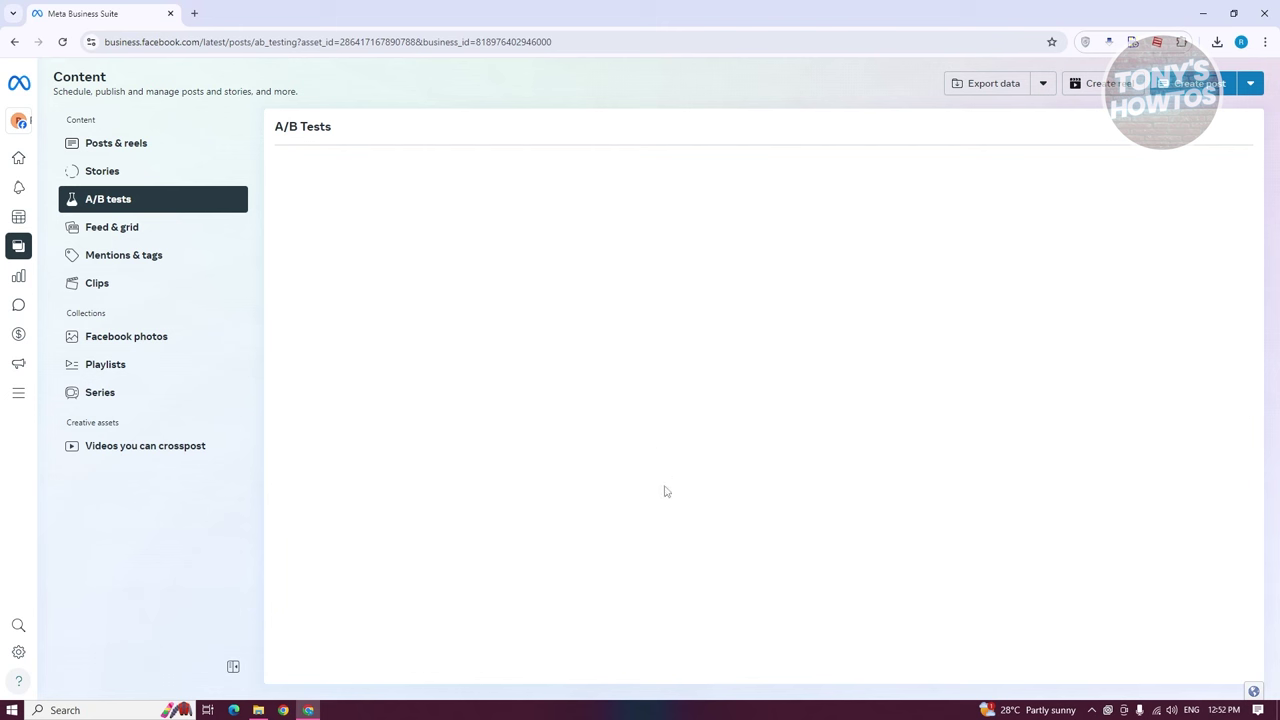
Look through the Facebook page's posts in the Feed & grid view.
click(95, 229)
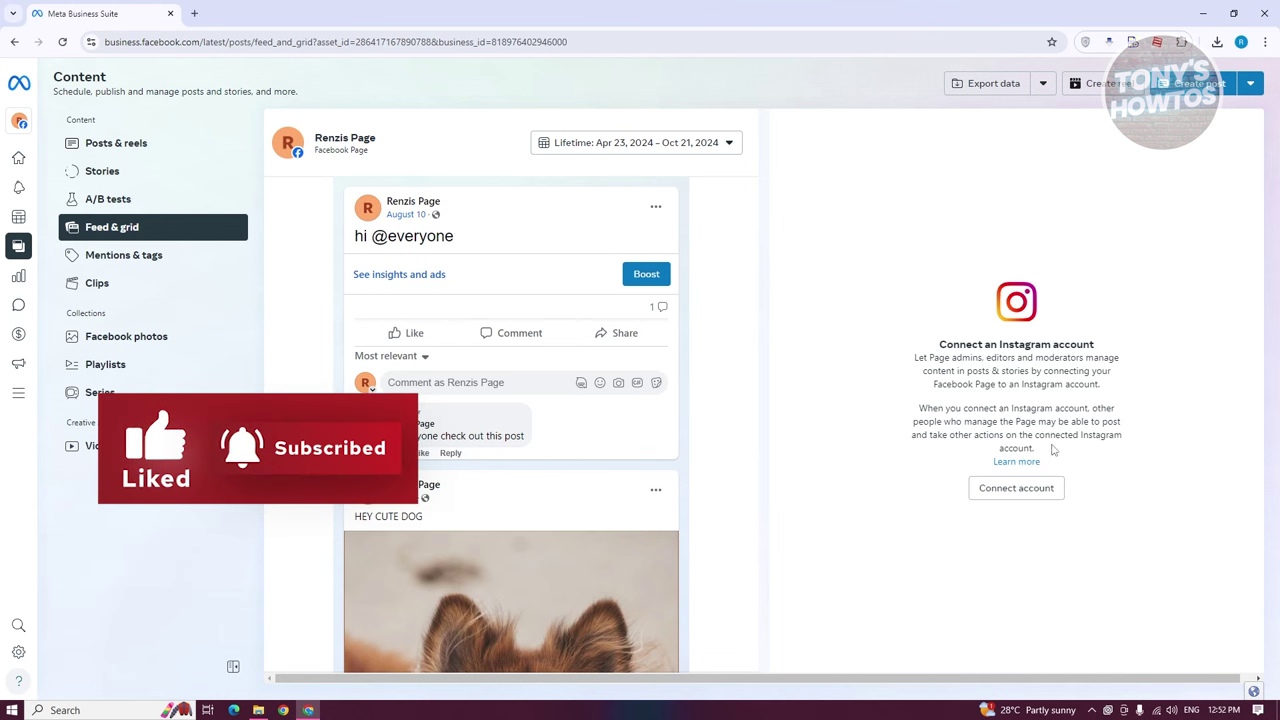
mouse_move(5, 160)
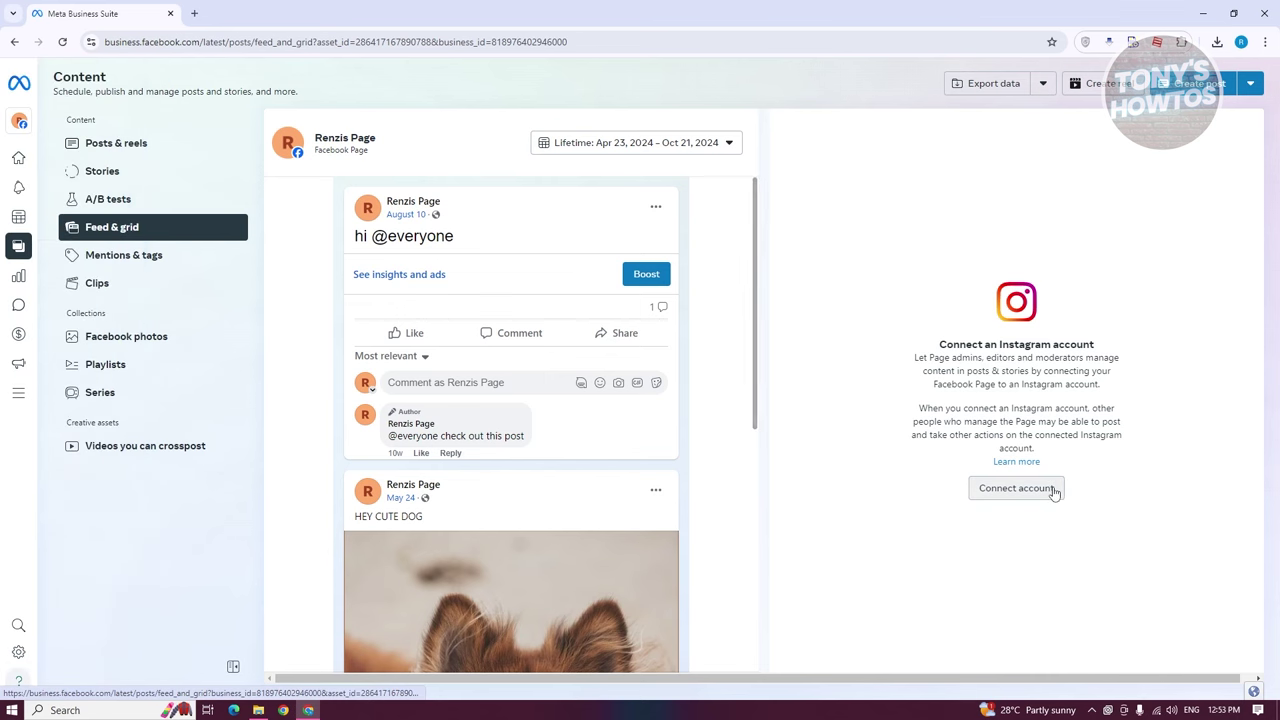
scroll(651, 460, down, 1)
scroll(651, 460, up, 1)
scroll(654, 457, down, 3)
scroll(654, 457, down, 4)
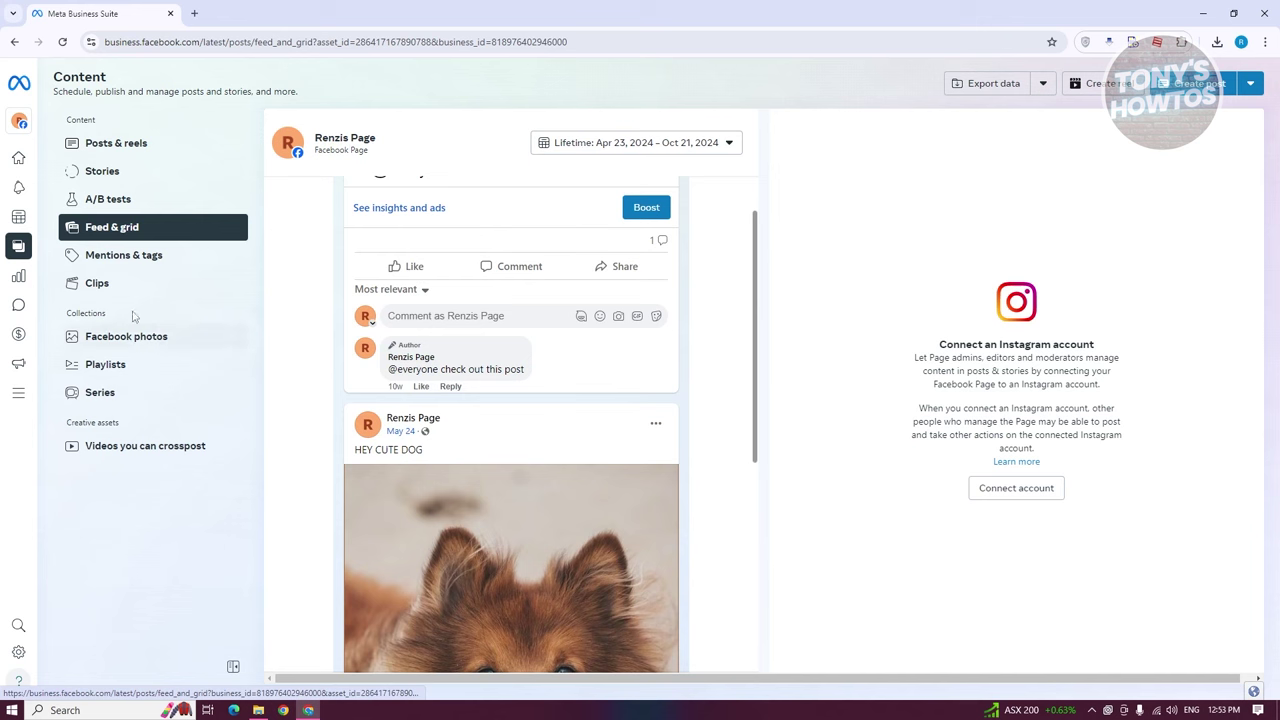
View the Content sections for mentions and tags, clips, Facebook photos, playlists and series.
click(146, 257)
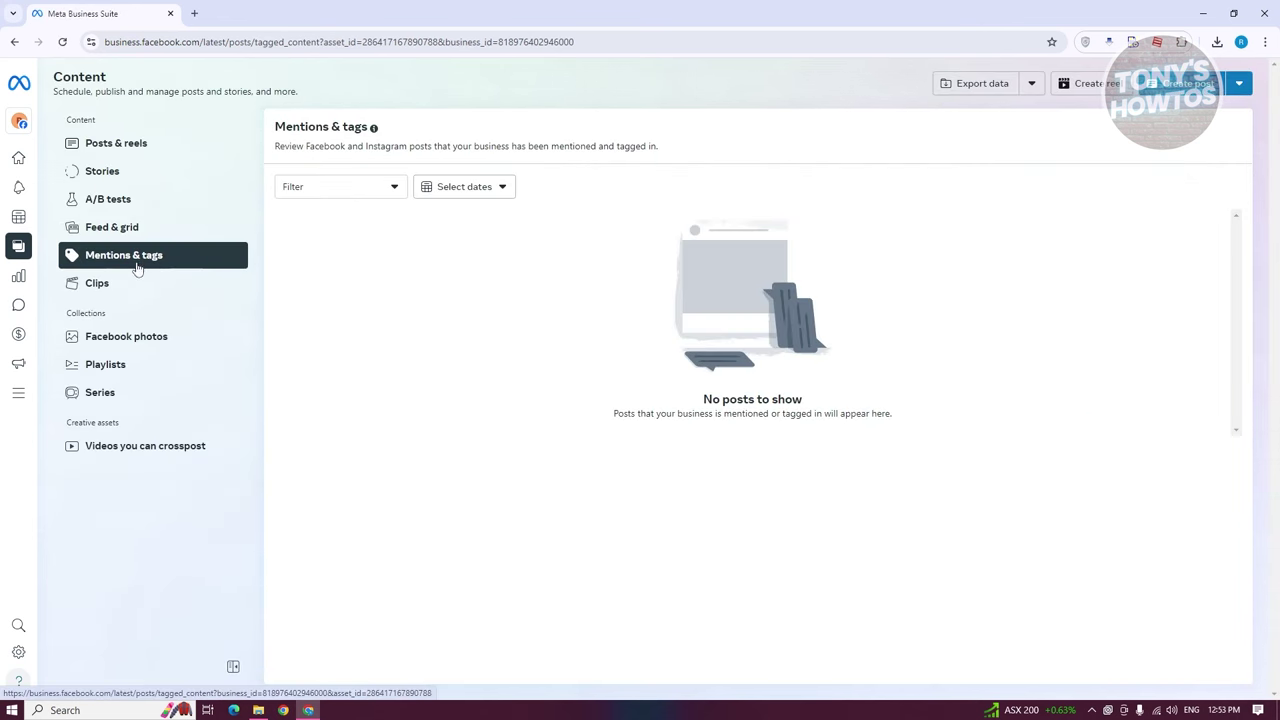
click(117, 288)
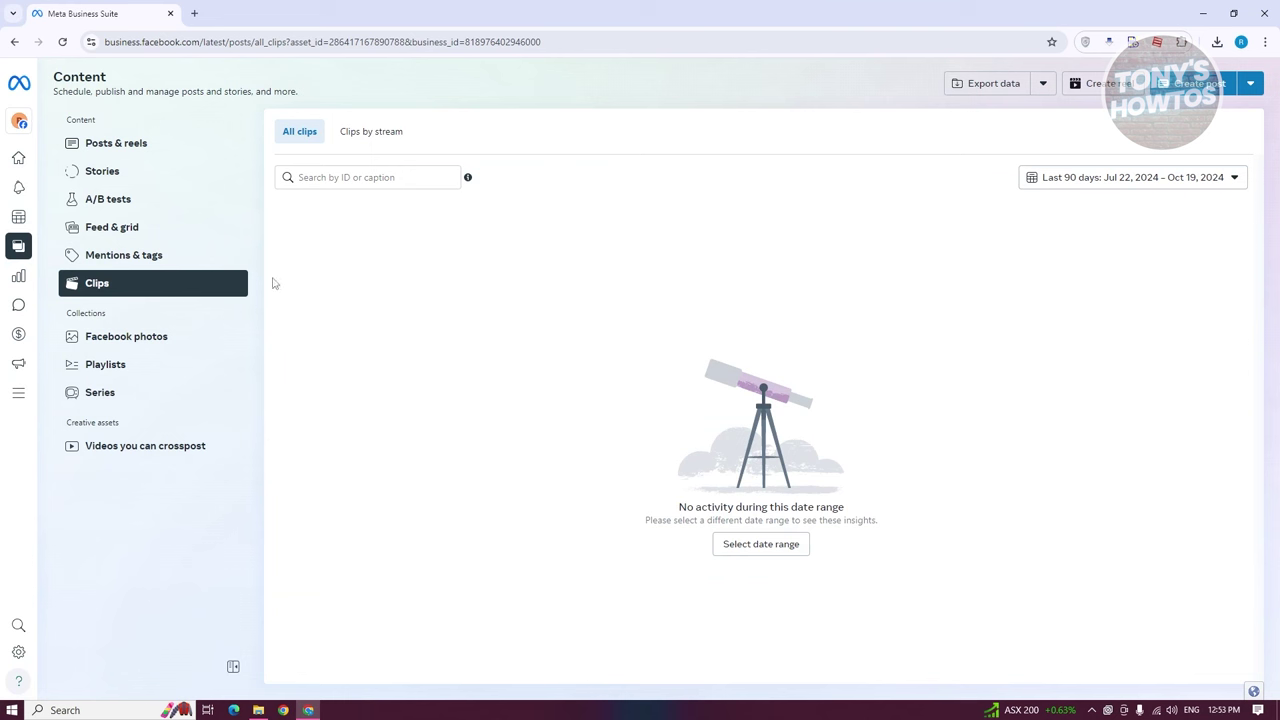
click(166, 342)
click(102, 368)
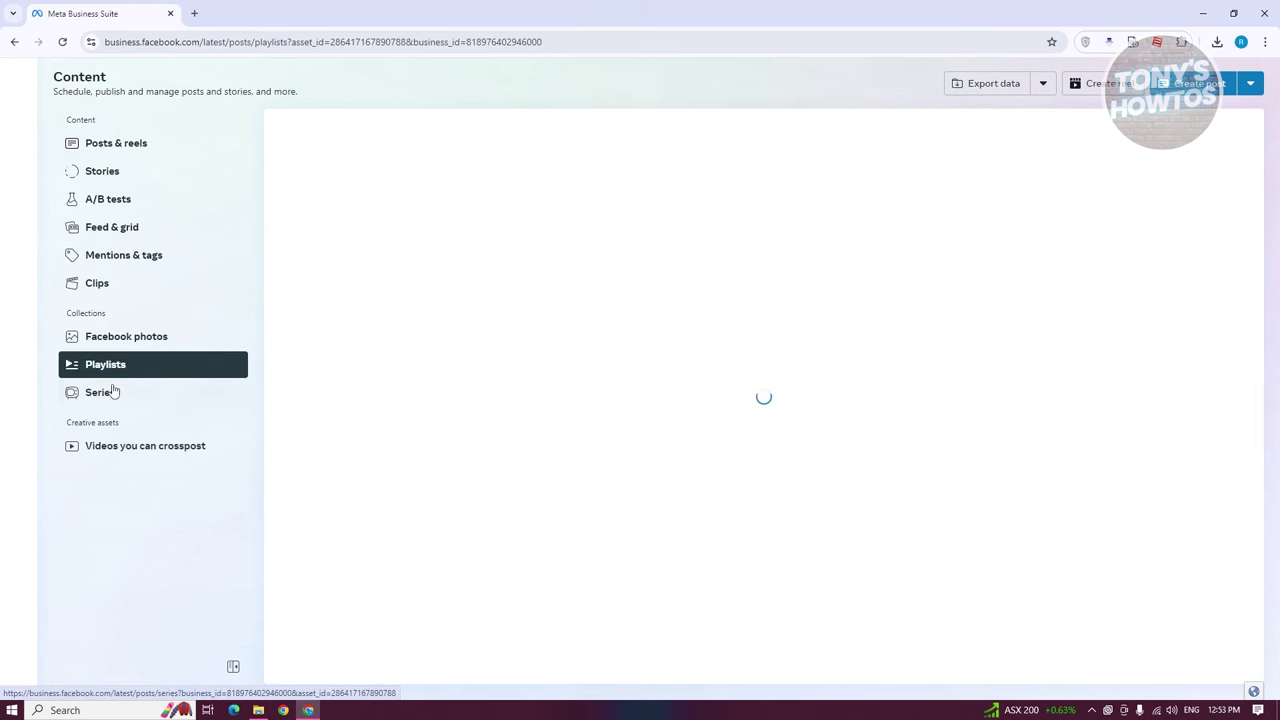
click(113, 392)
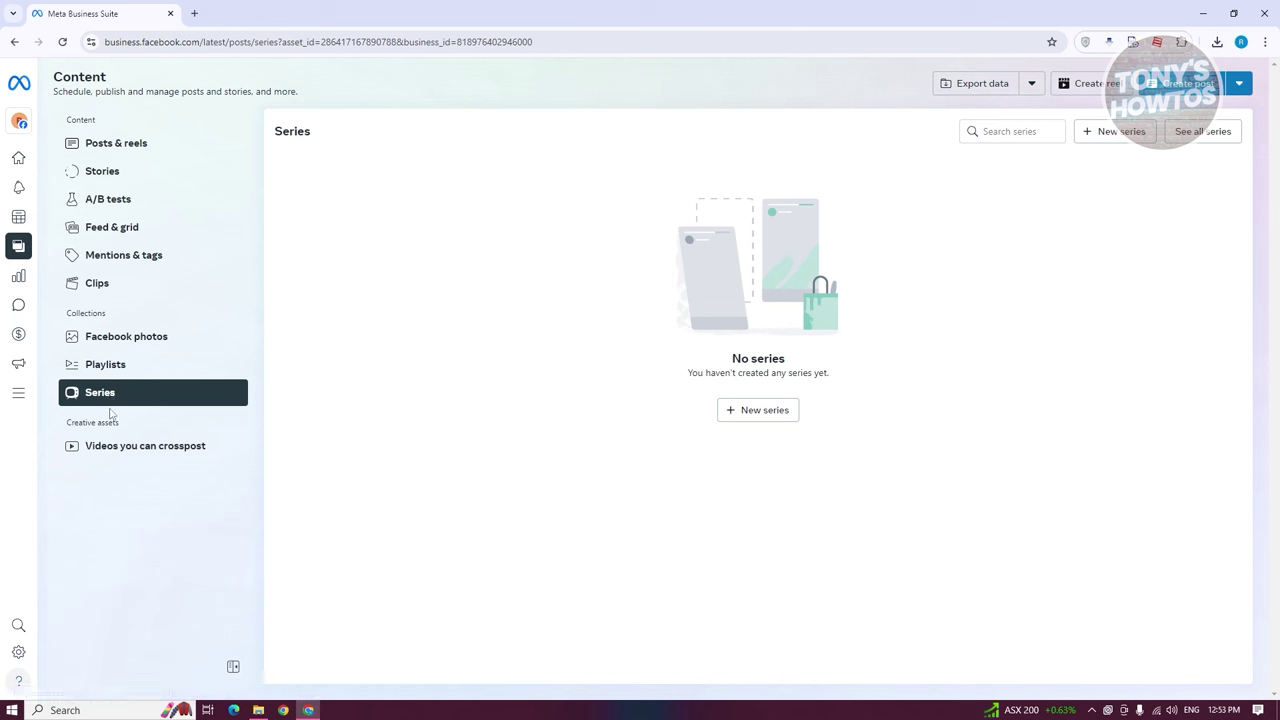
View the Insights overview with its date range options, and the weekly plan of recommended tasks.
mouse_move(48, 243)
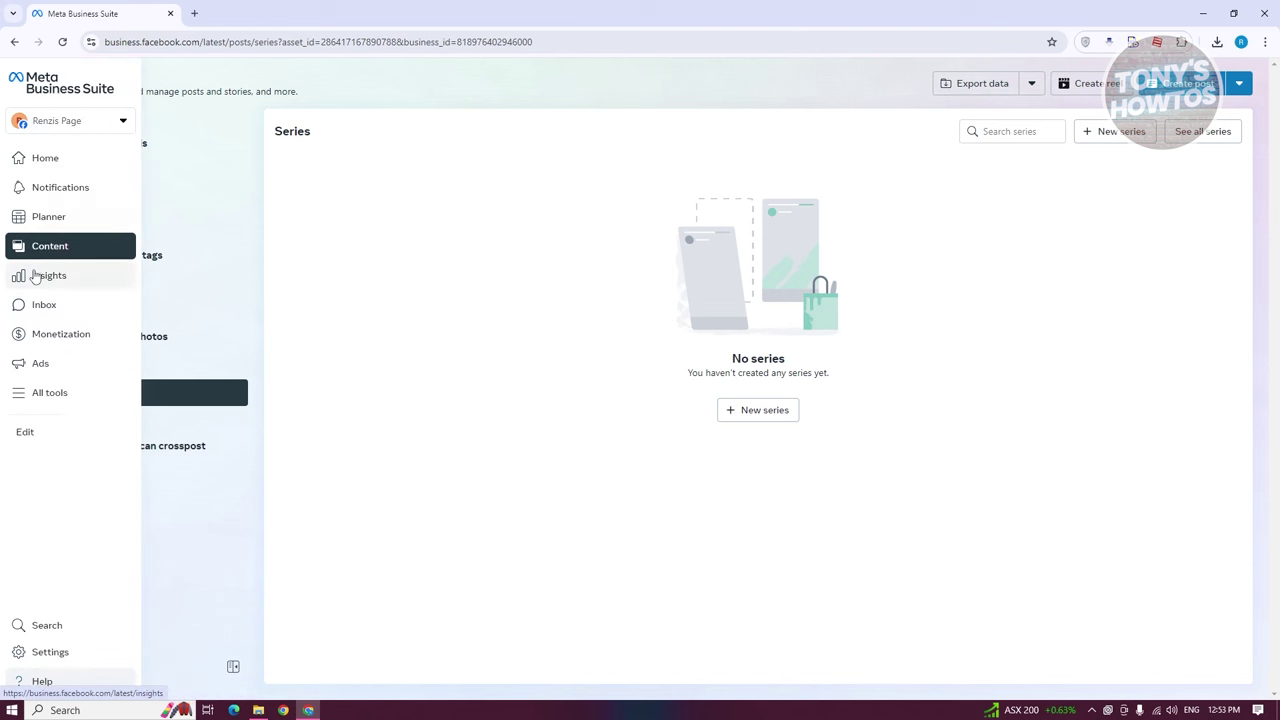
click(45, 275)
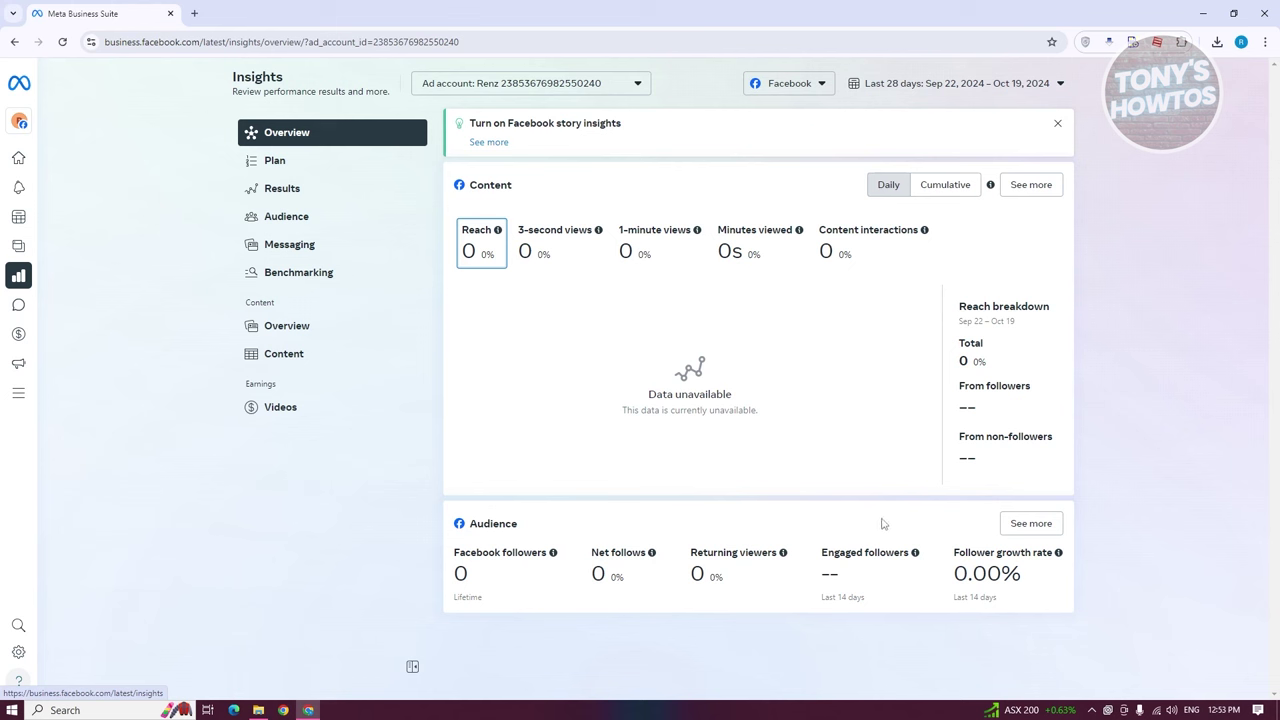
click(963, 90)
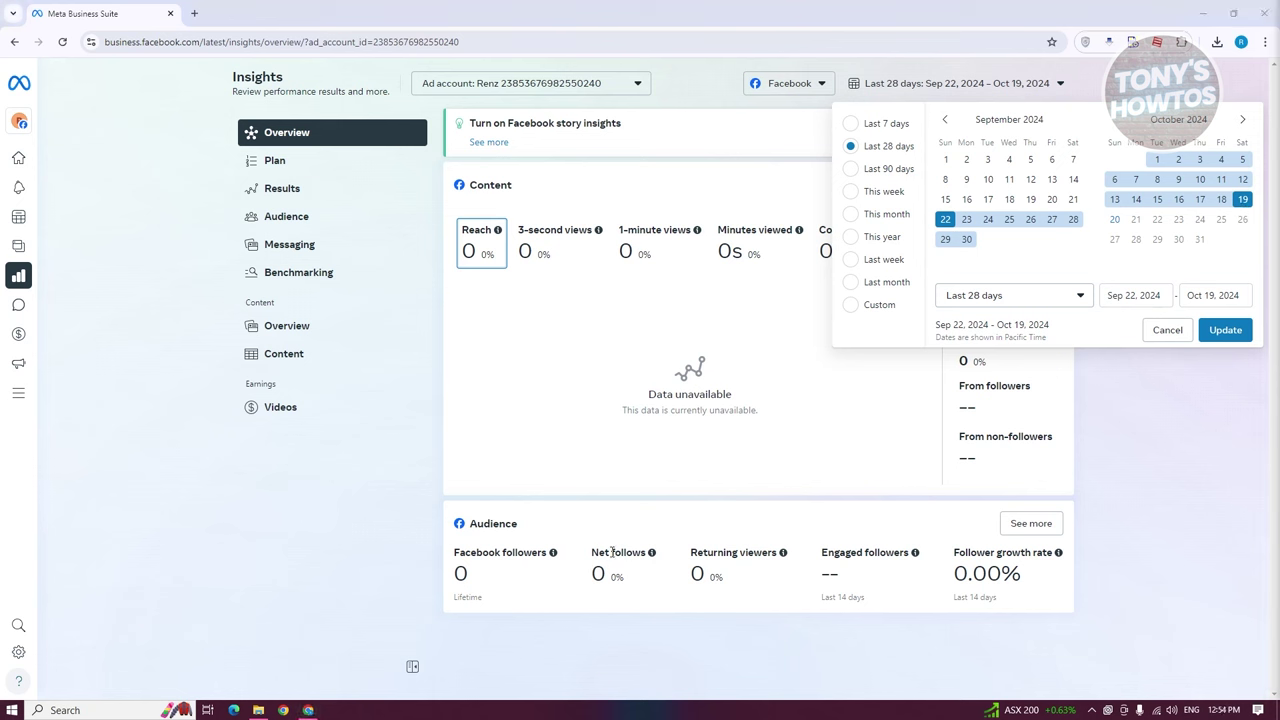
click(303, 525)
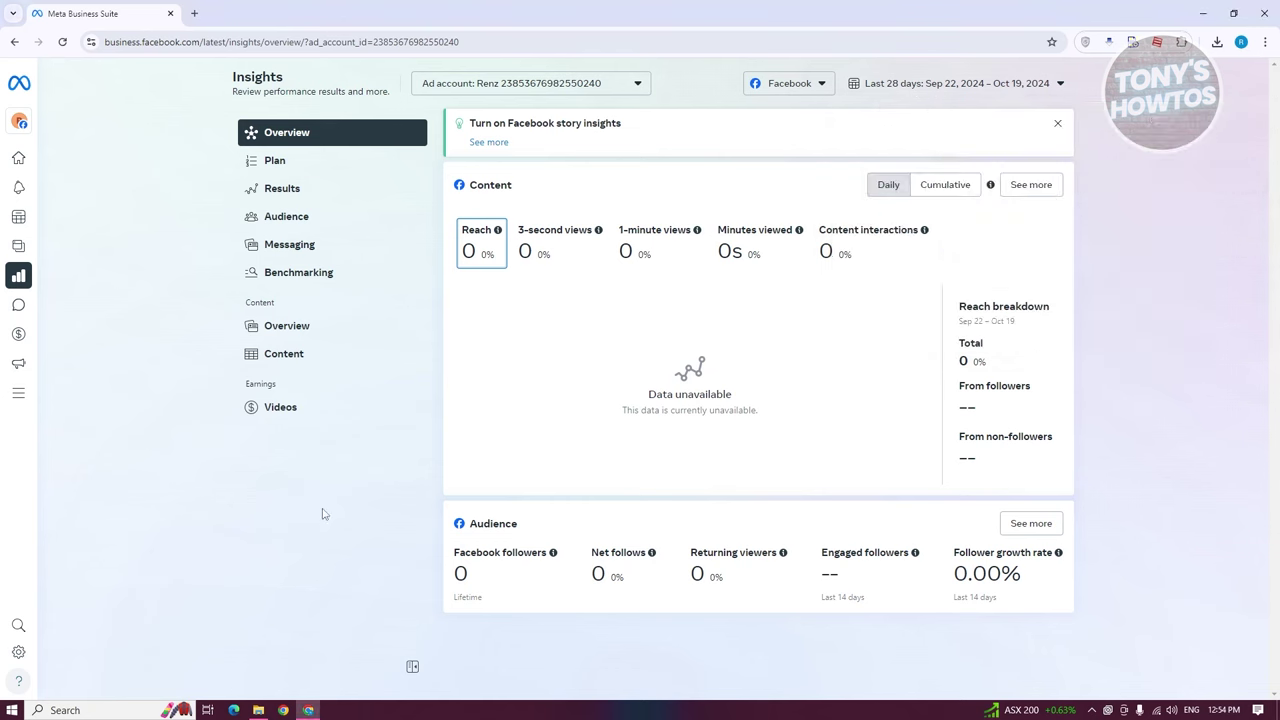
click(297, 162)
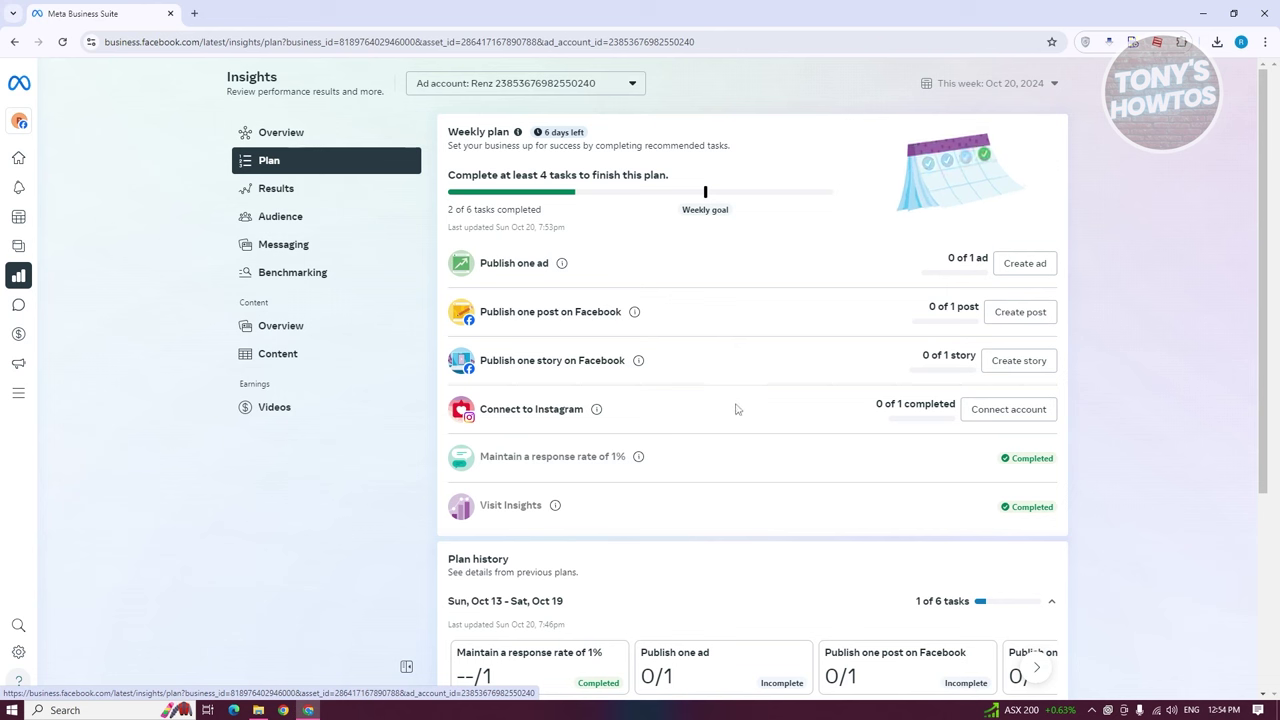
Look through the Results charts in Insights, and show the export formats available for Ad trends.
click(310, 188)
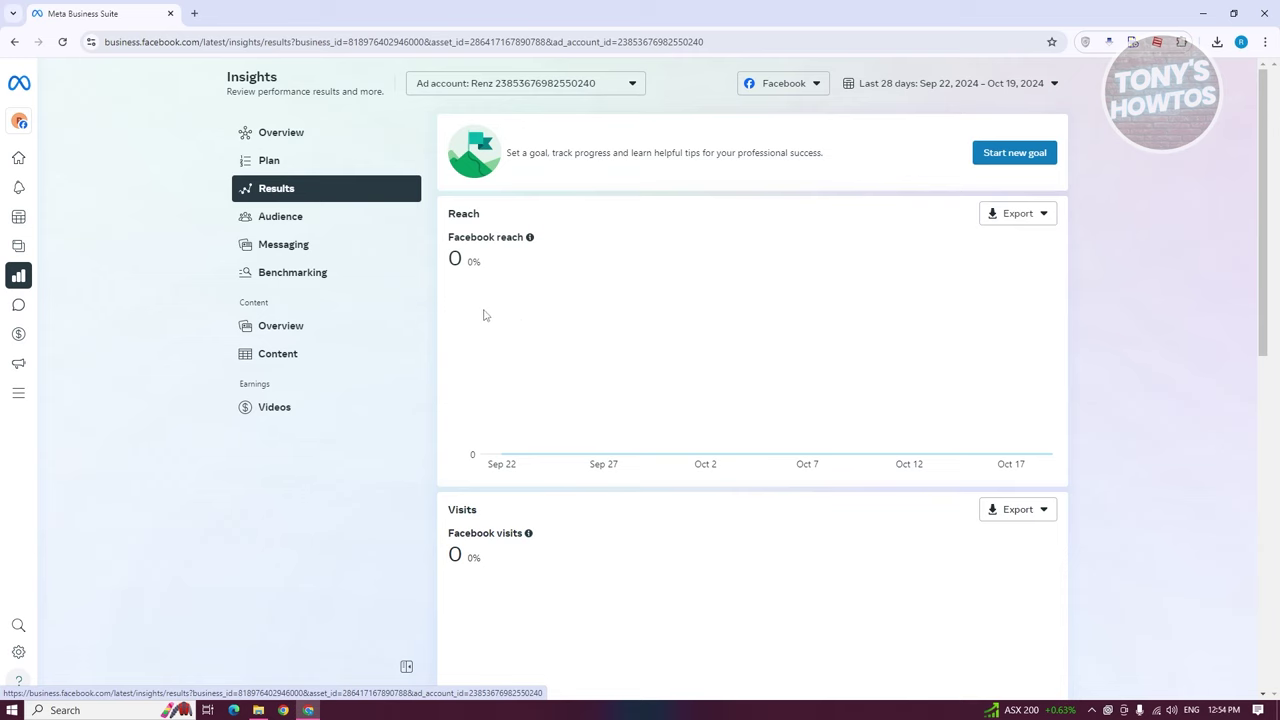
scroll(640, 397, down, 6)
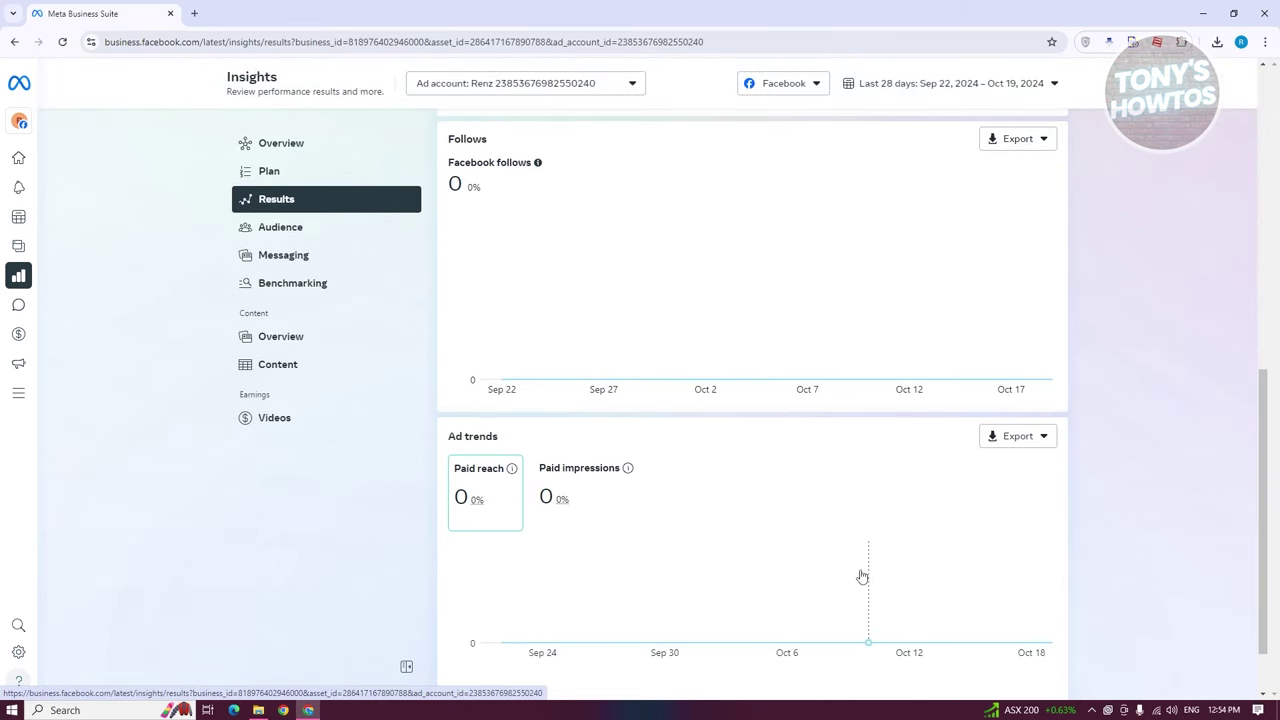
mouse_move(837, 607)
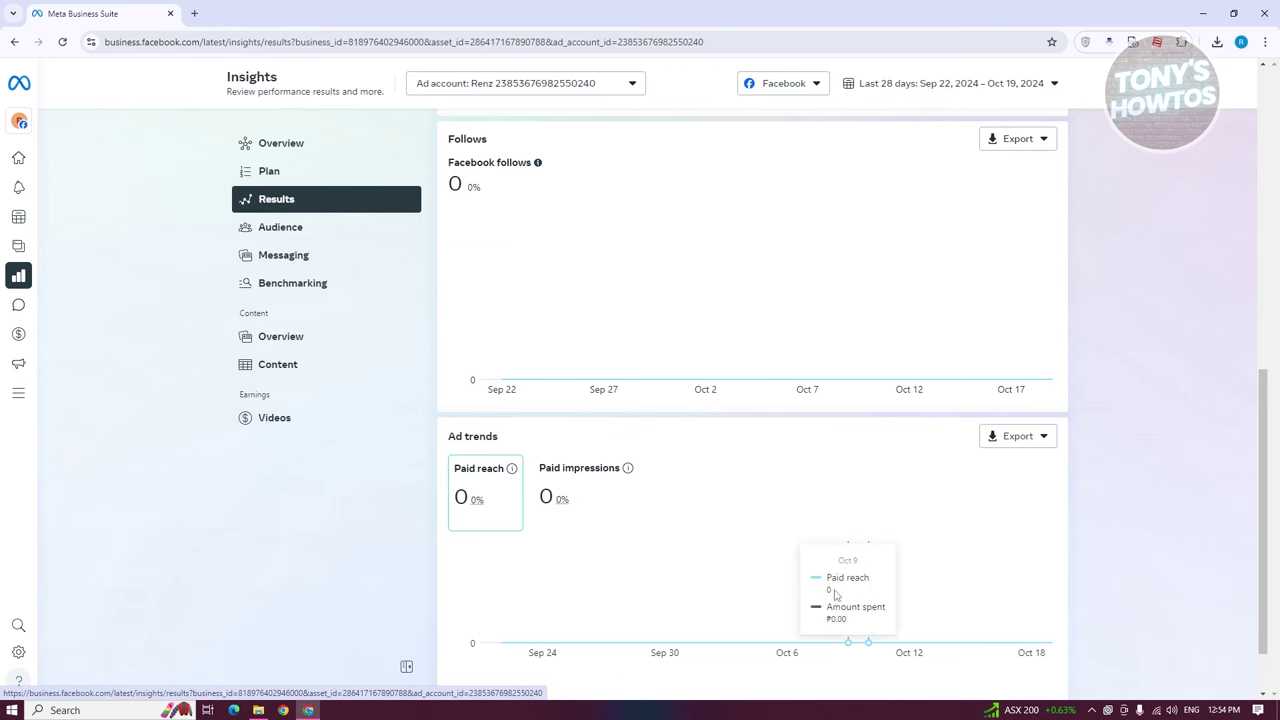
click(1046, 440)
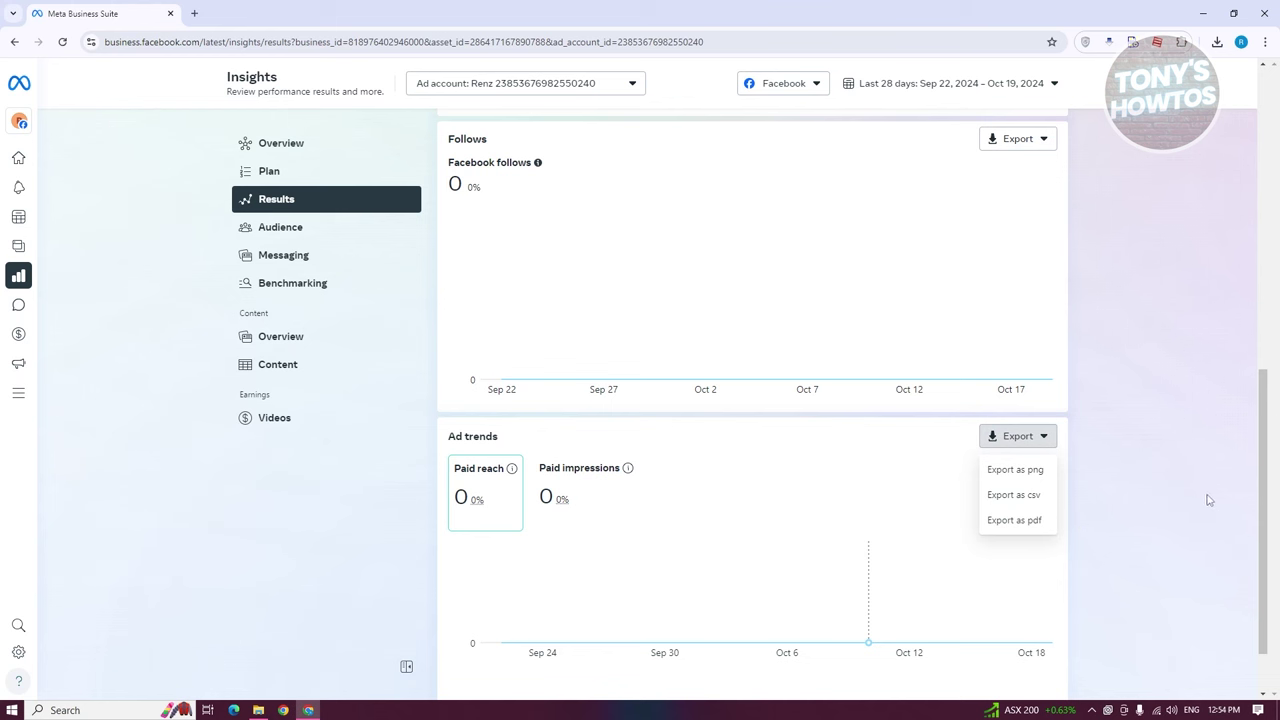
View the current audience demographics and the Messaging performance in Insights, postponing the messaging introduction.
click(366, 226)
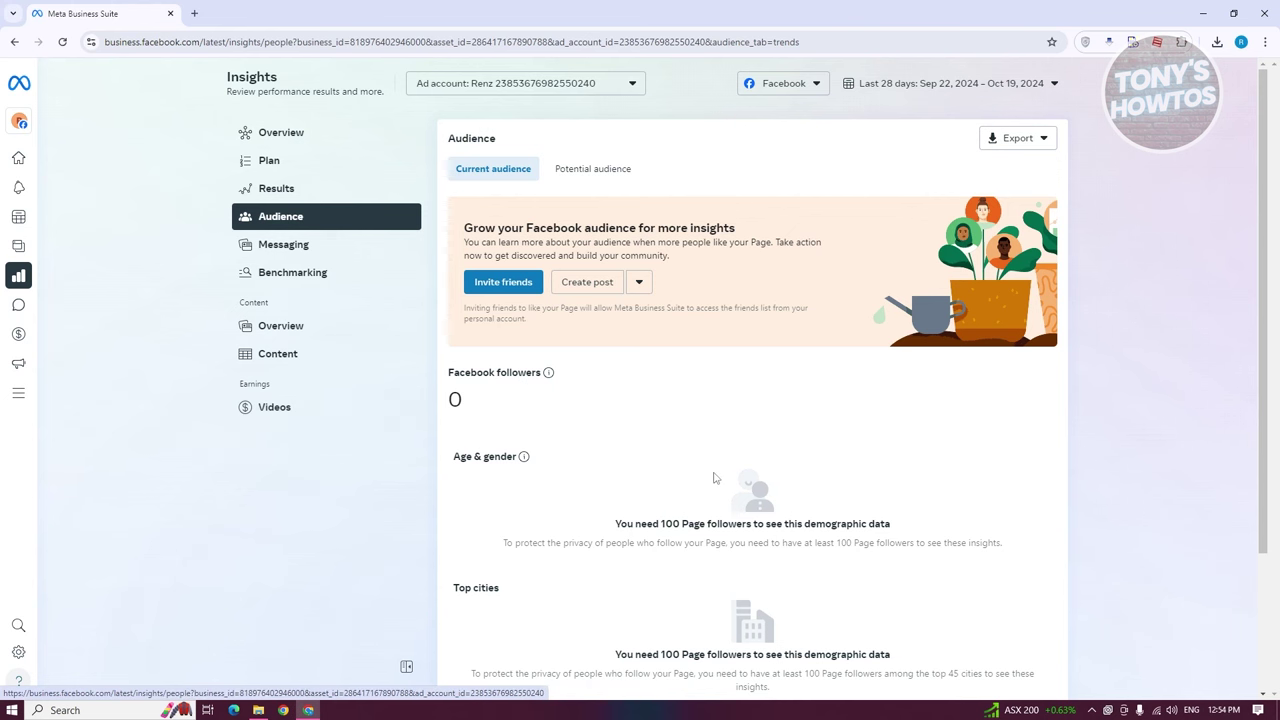
scroll(713, 478, down, 2)
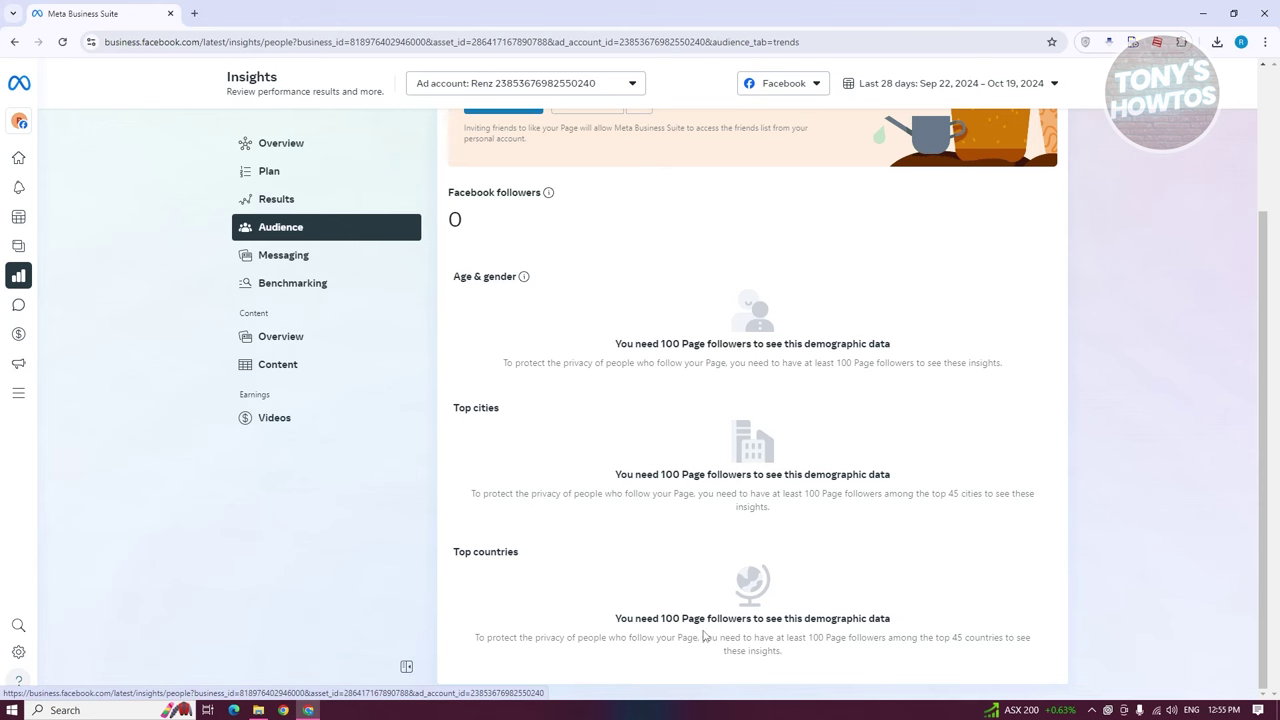
click(285, 257)
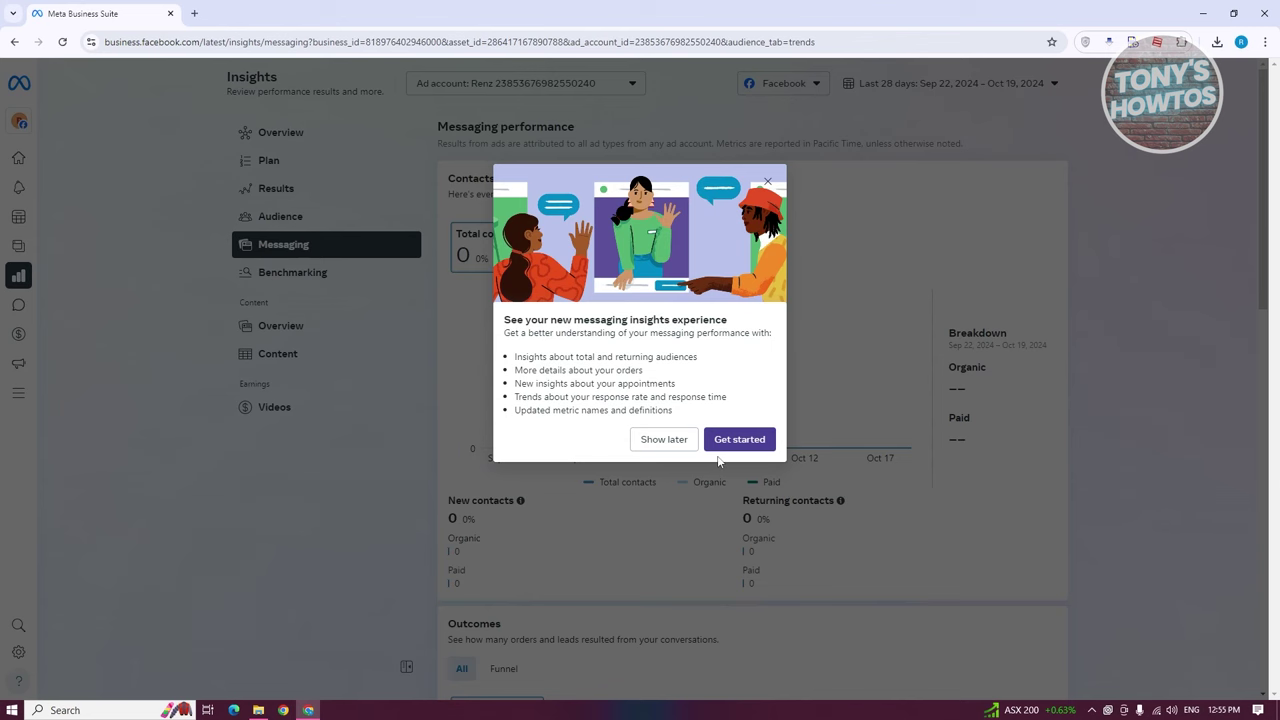
click(673, 443)
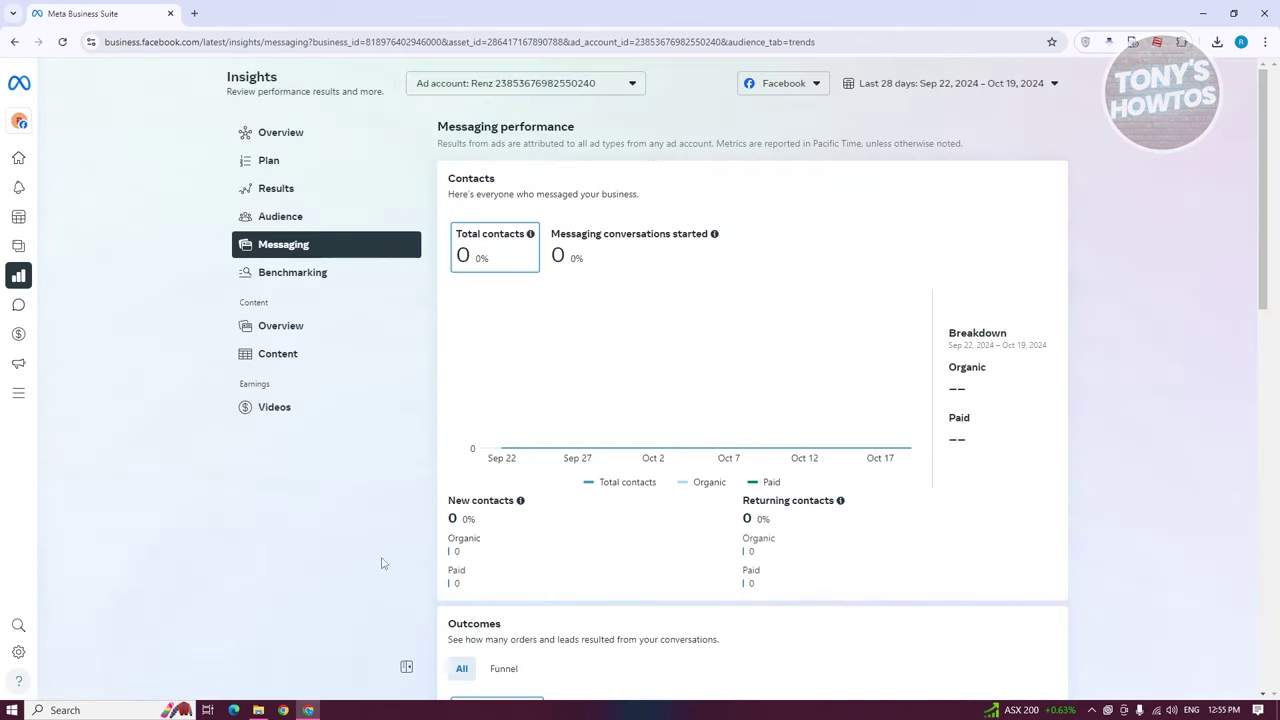
scroll(634, 520, down, 2)
scroll(682, 470, up, 2)
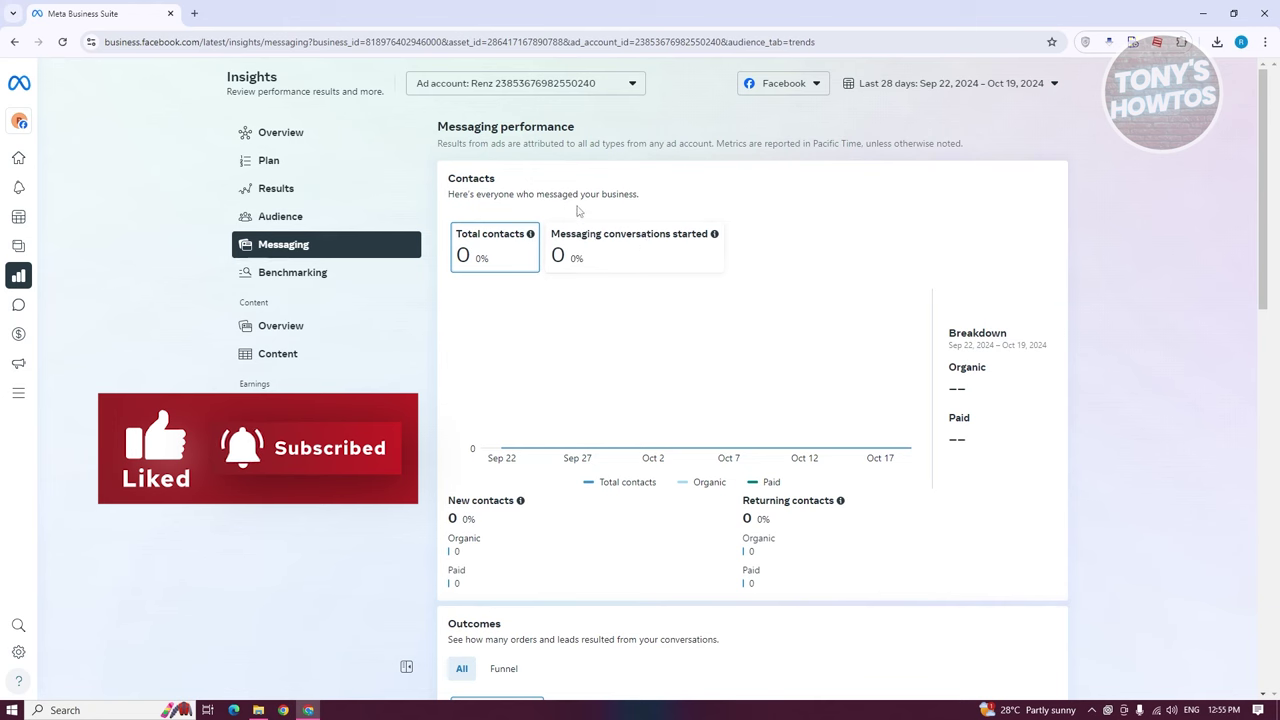
View the Benchmarking comparison and businesses to watch, dismissing the introduction, and view the Content overview and content list in Insights.
click(323, 278)
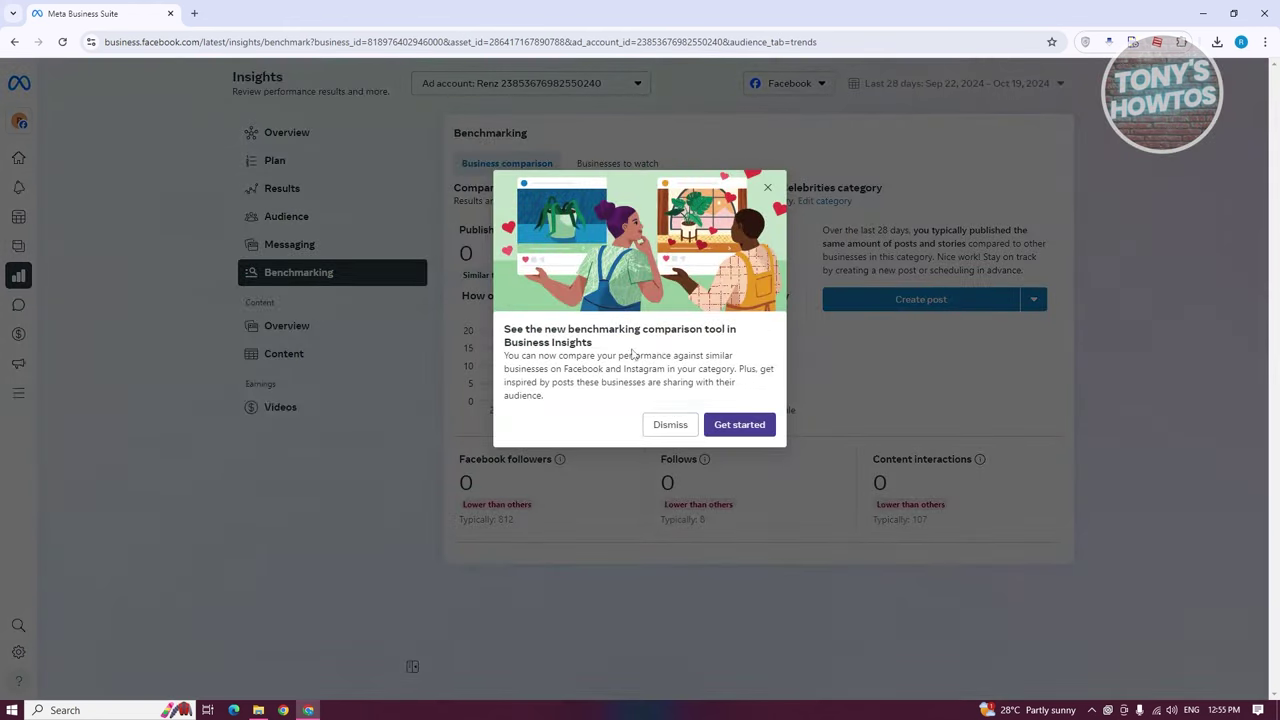
click(678, 428)
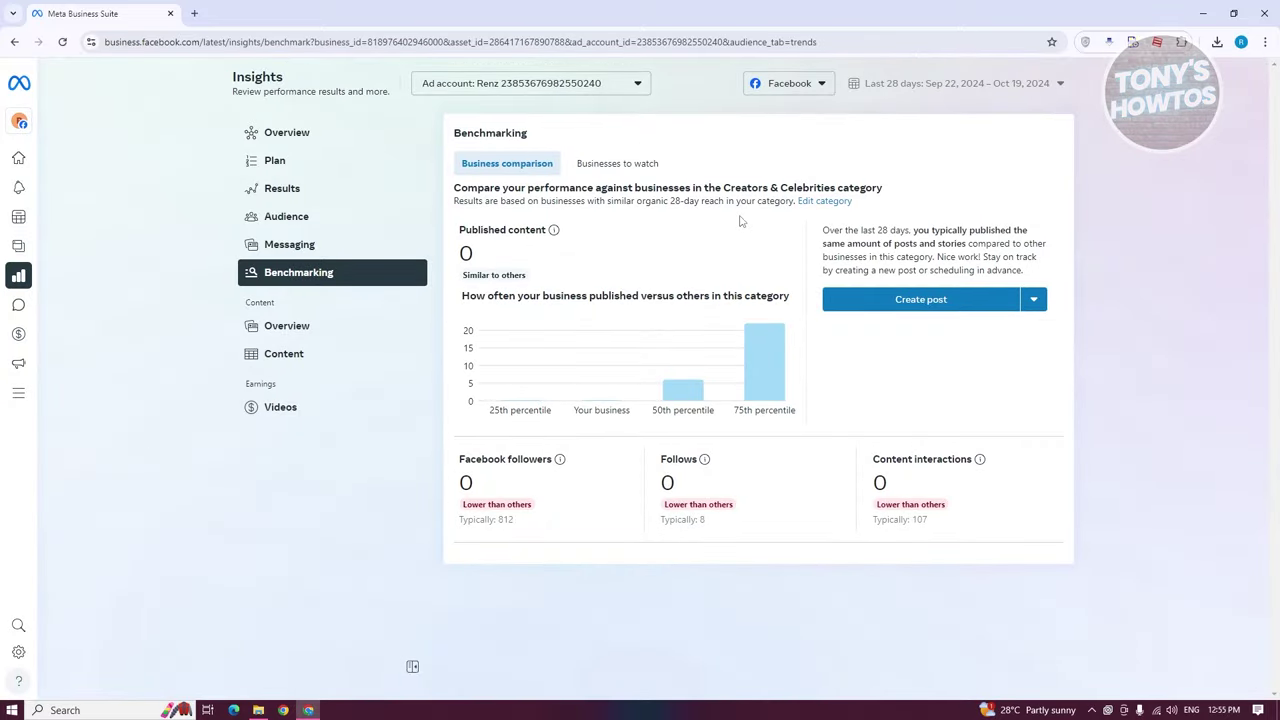
click(617, 164)
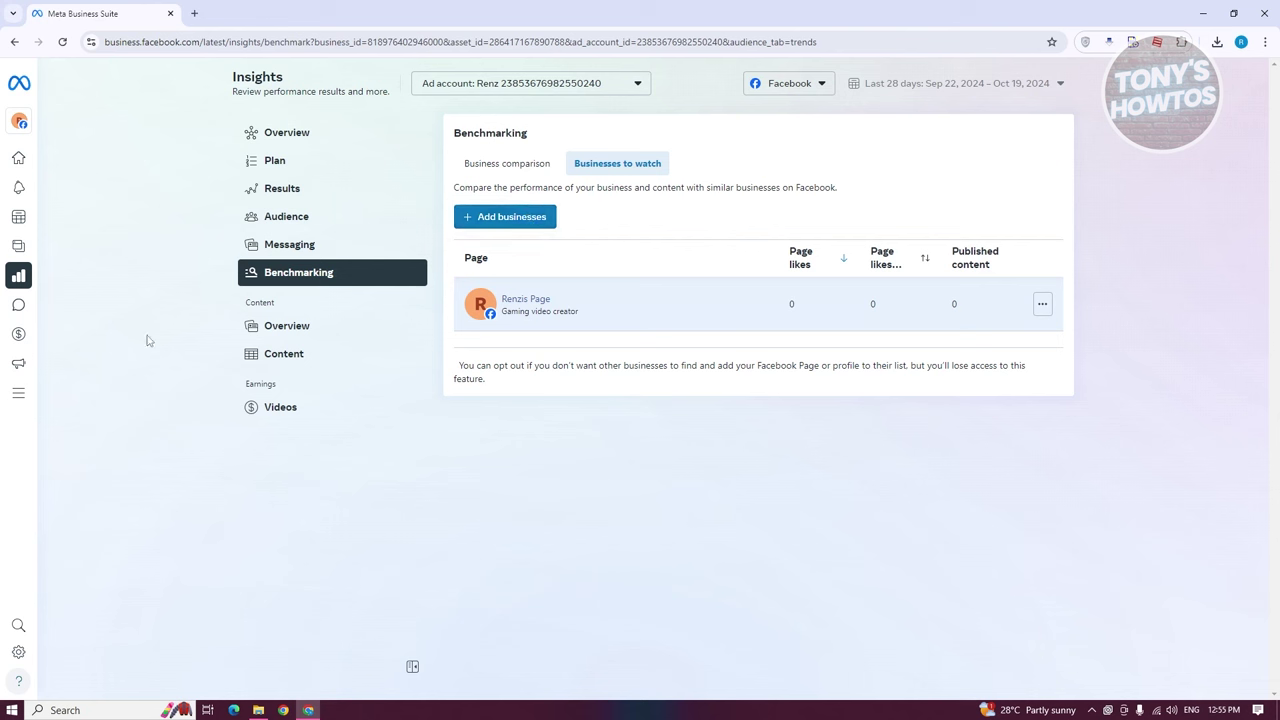
click(288, 327)
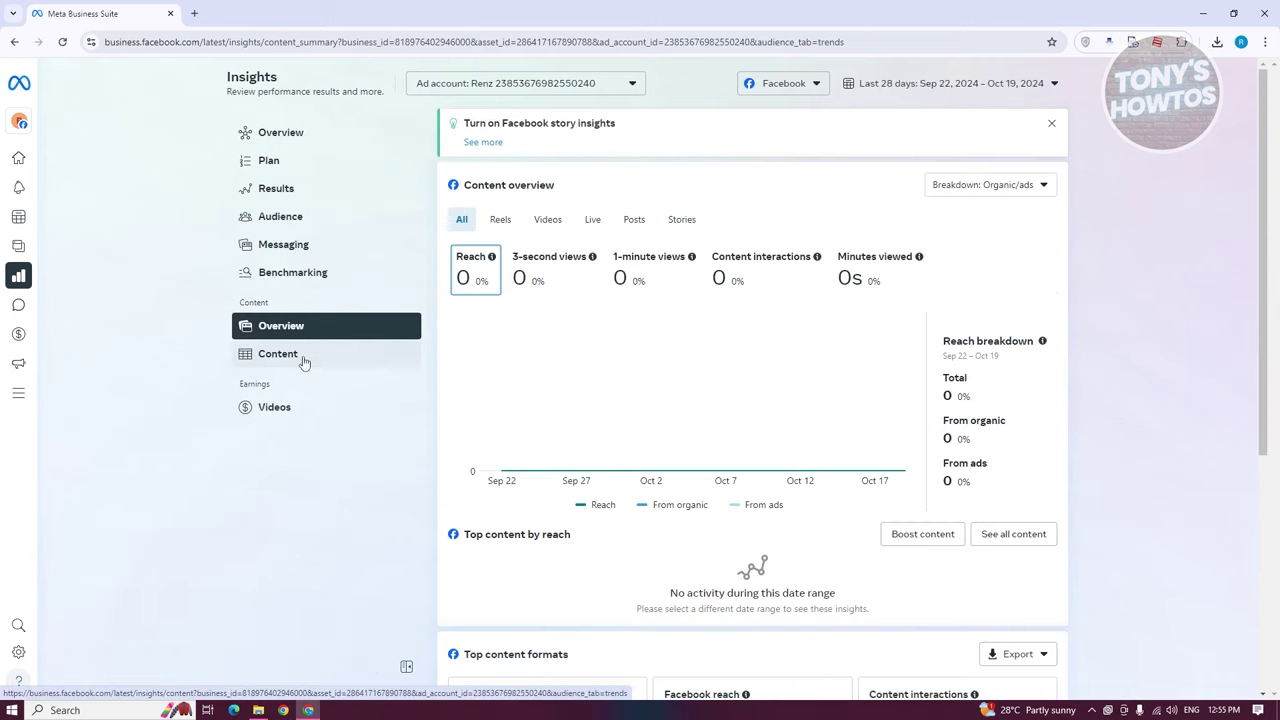
click(305, 355)
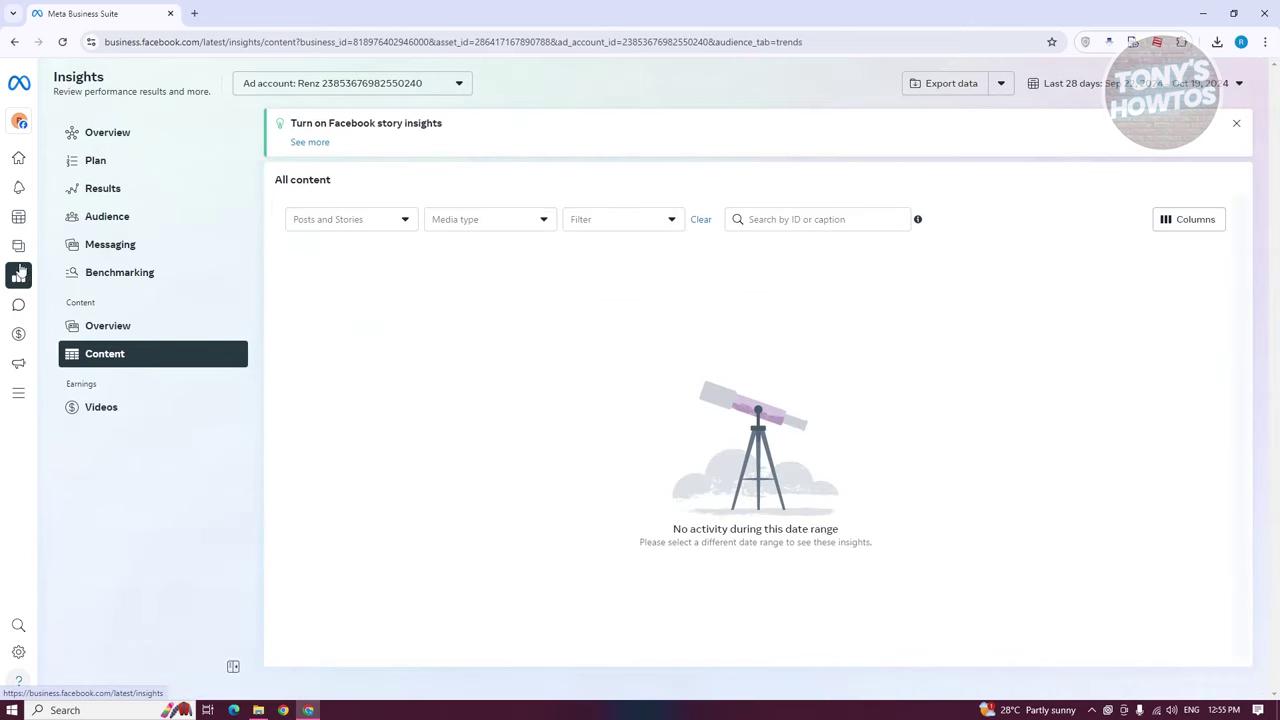
View the Inbox sections for Messenger, Instagram, WhatsApp, Facebook comments and Instagram comments.
mouse_move(20, 290)
click(20, 304)
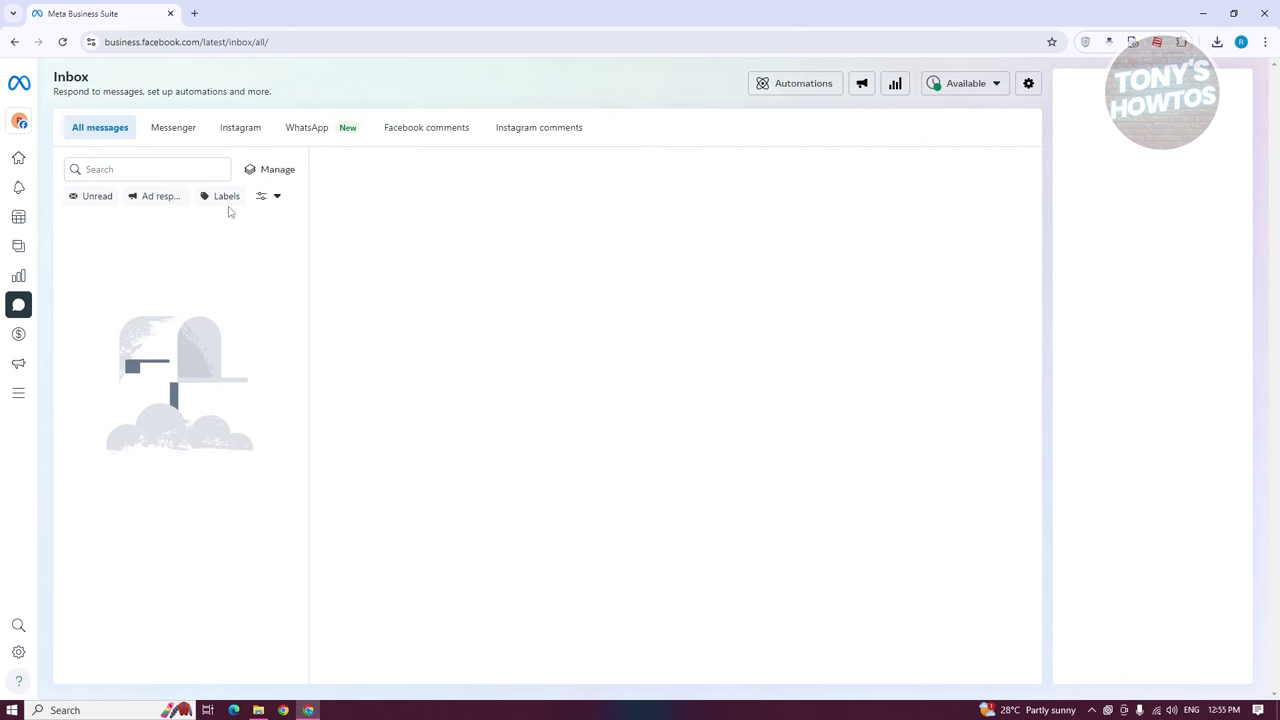
click(175, 133)
click(238, 134)
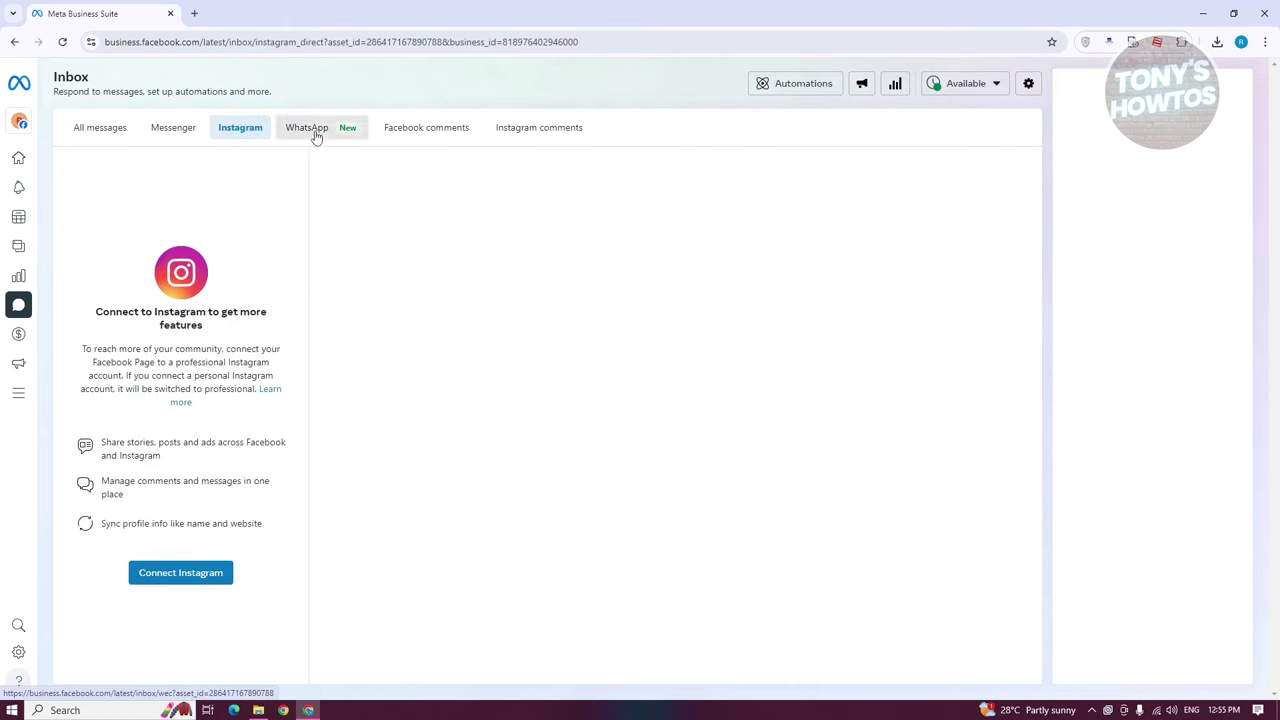
click(310, 130)
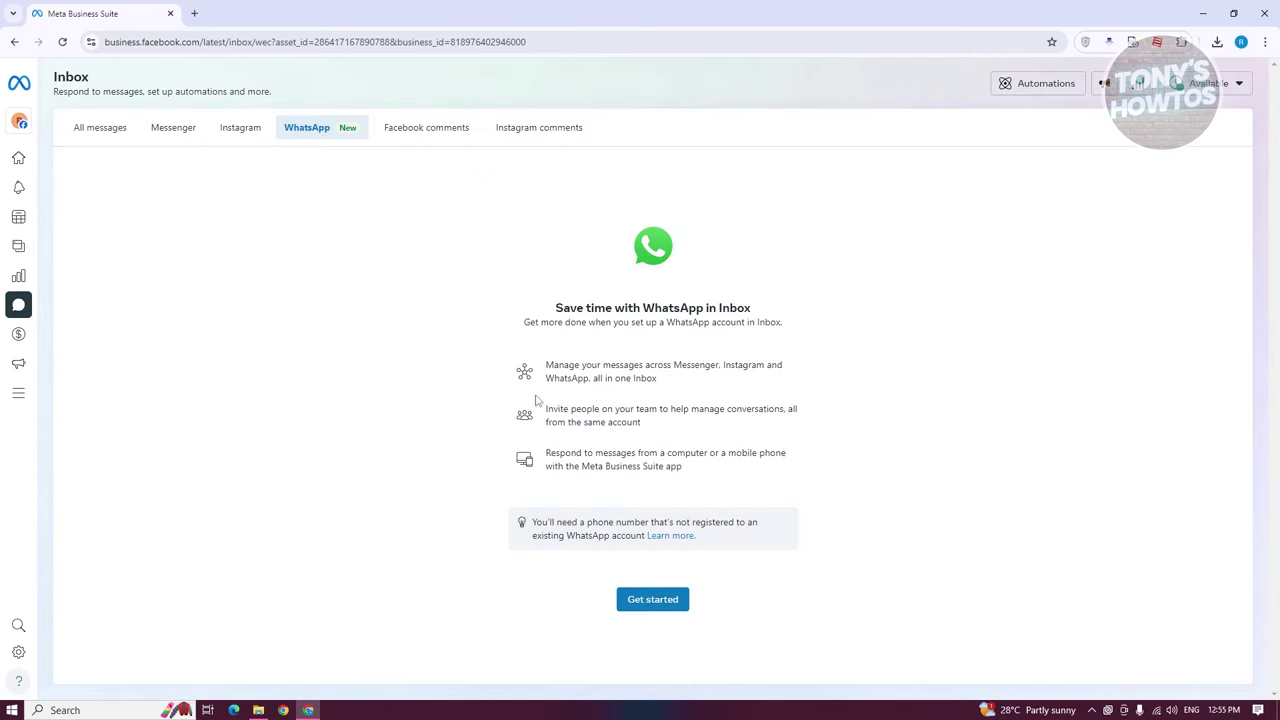
click(426, 130)
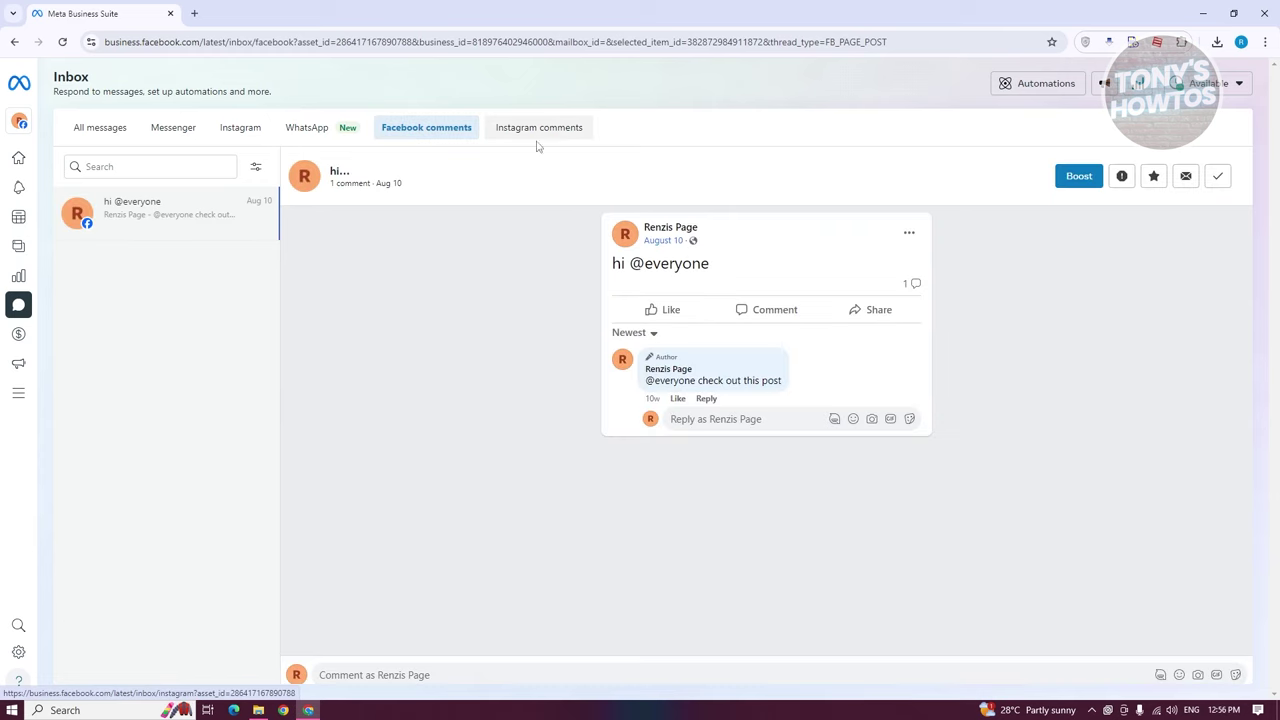
click(554, 128)
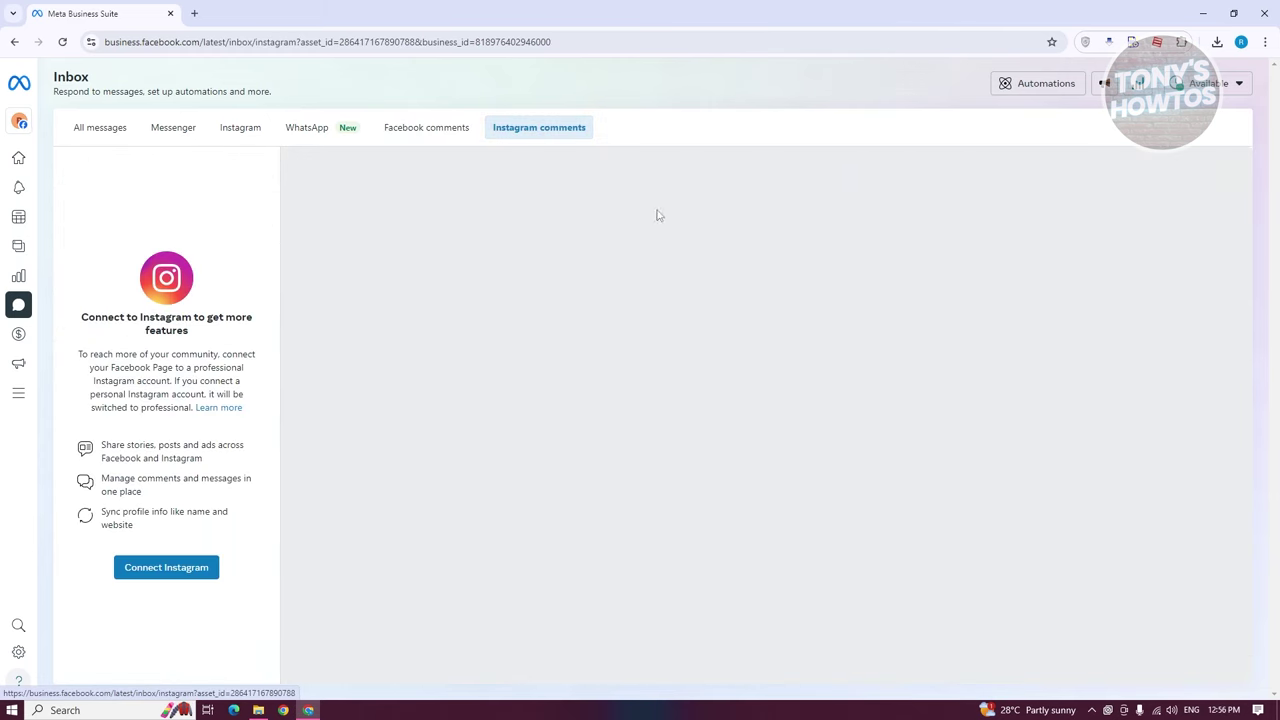
View the Monetization overview with its status and tools, and open the page eligibility details.
click(19, 336)
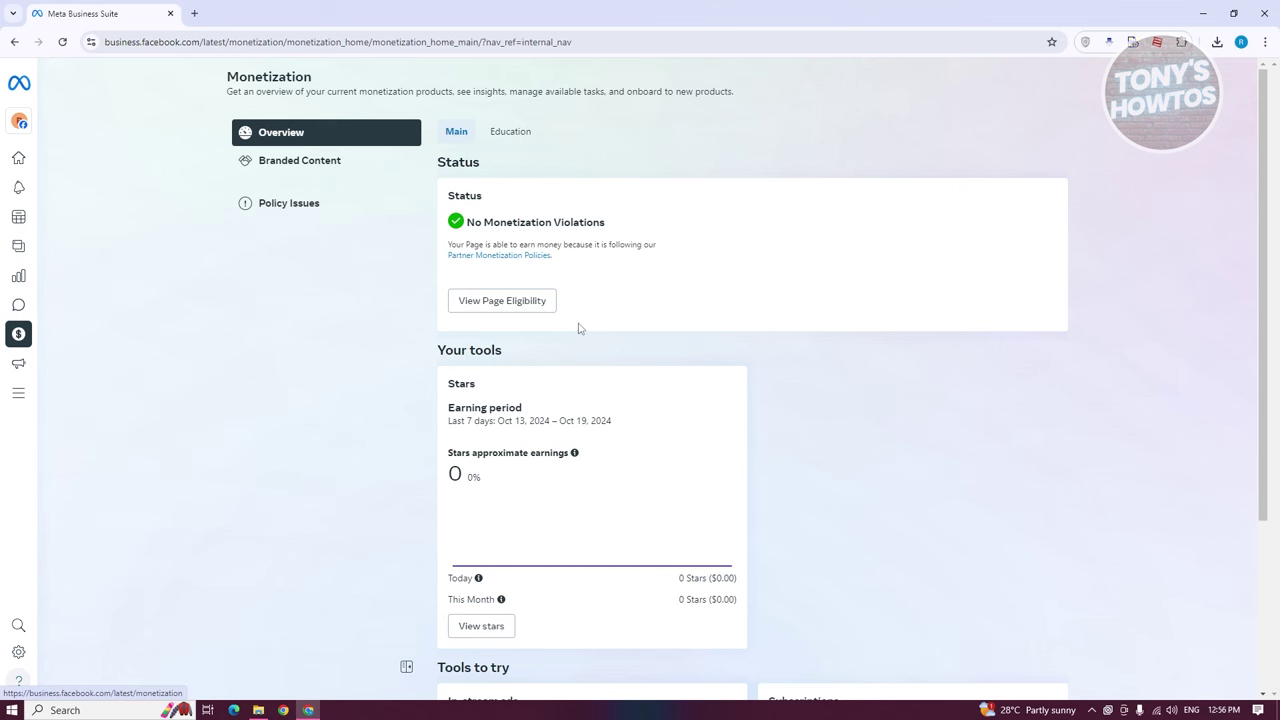
scroll(700, 415, down, 3)
scroll(715, 460, up, 3)
click(509, 299)
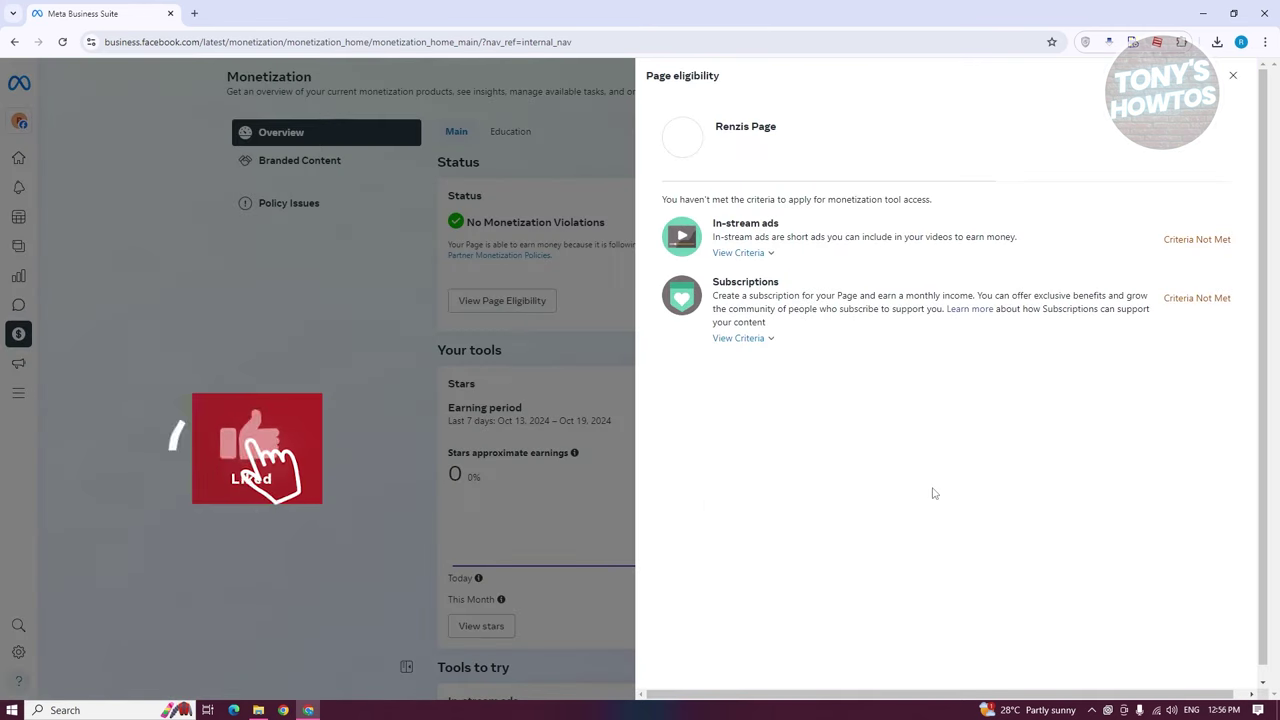